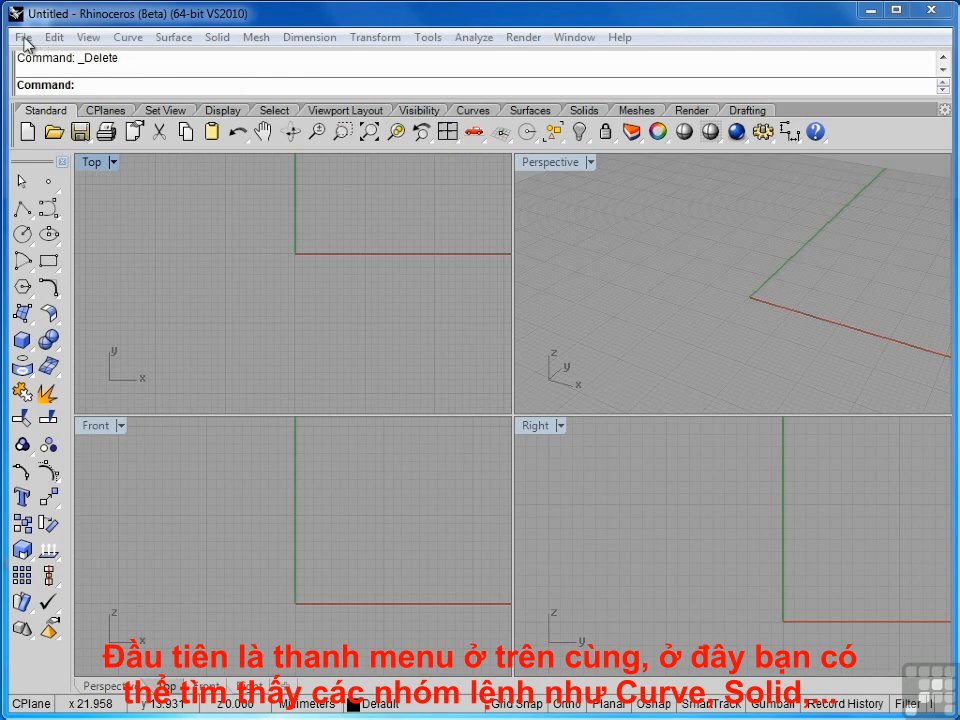
Step: Browse the menu bar's command groups, then close the open menu
left_click(22, 37)
mouse_move(97, 42)
mouse_move(128, 42)
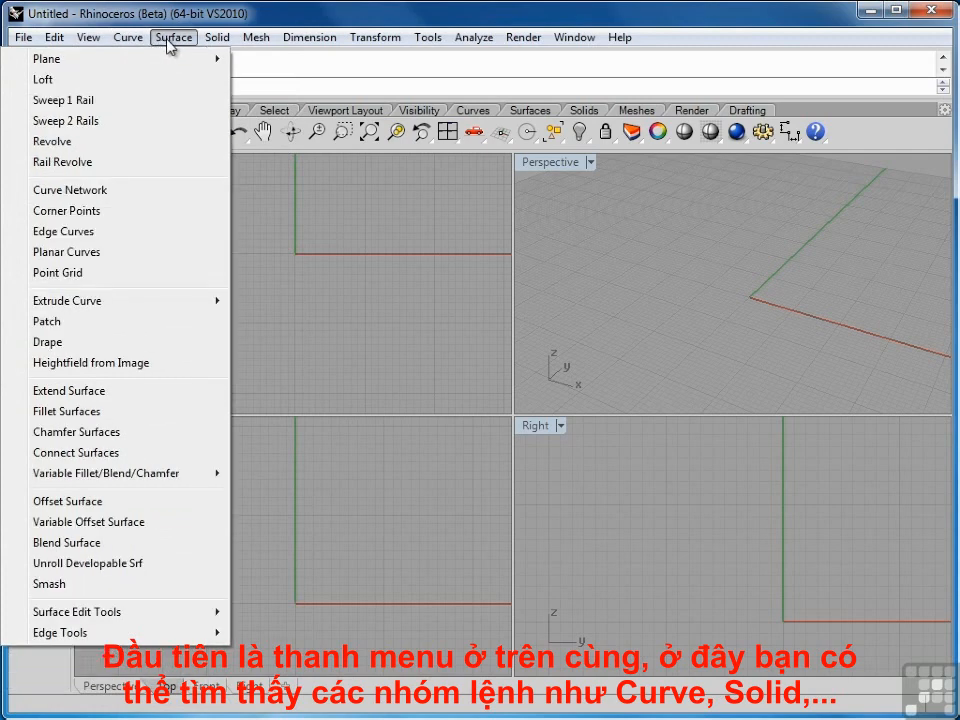
mouse_move(311, 44)
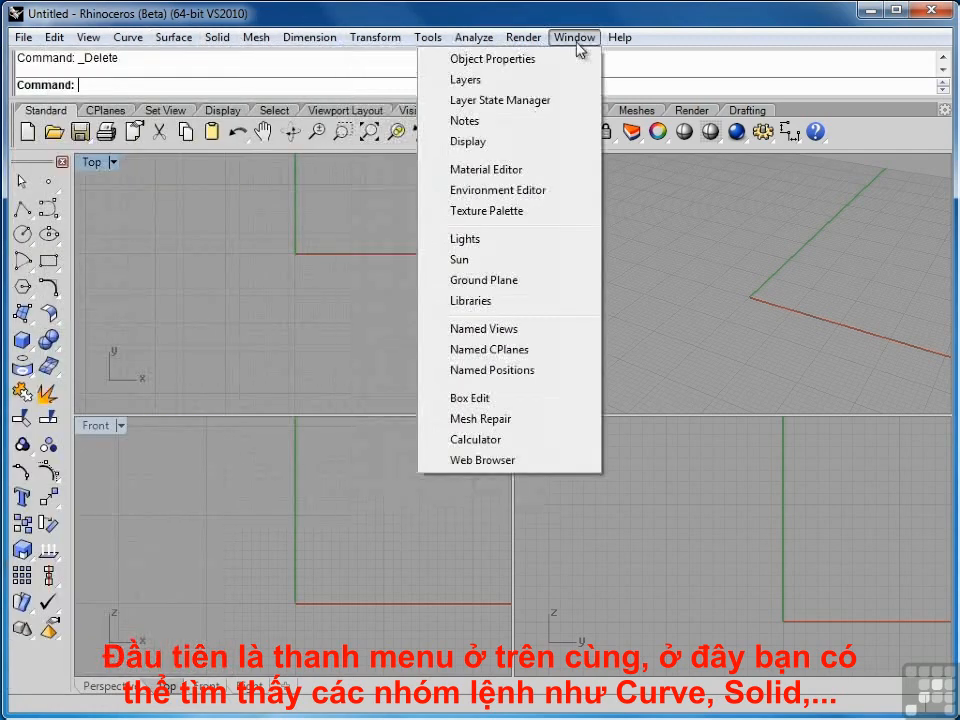
mouse_move(619, 38)
left_click(238, 247)
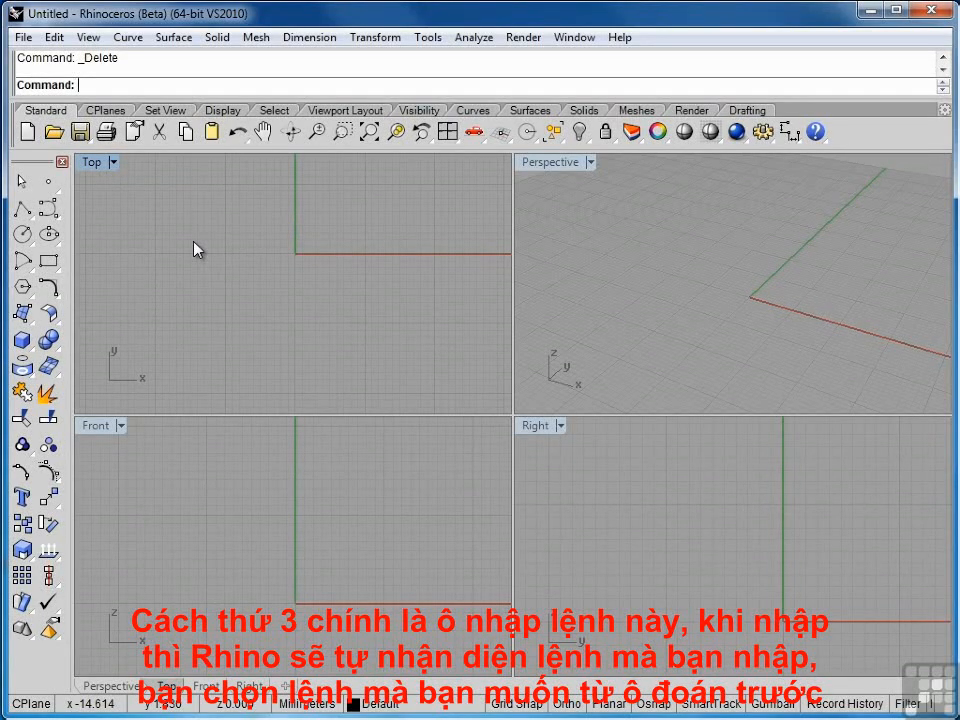
Step: Start the Box command from the command line, then cancel it
type("B")
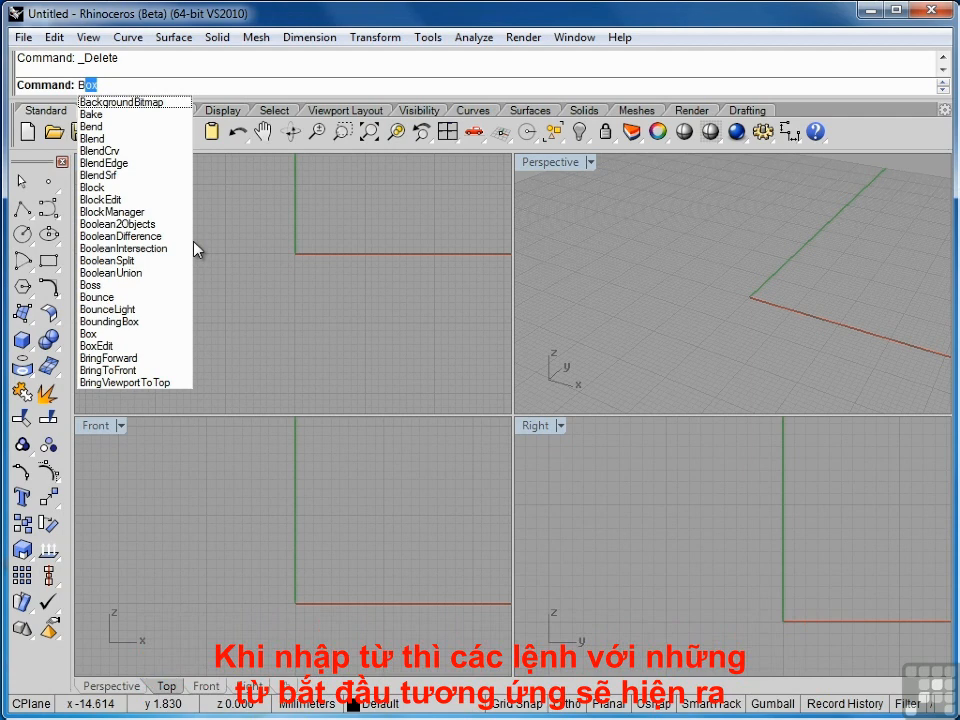
type("o")
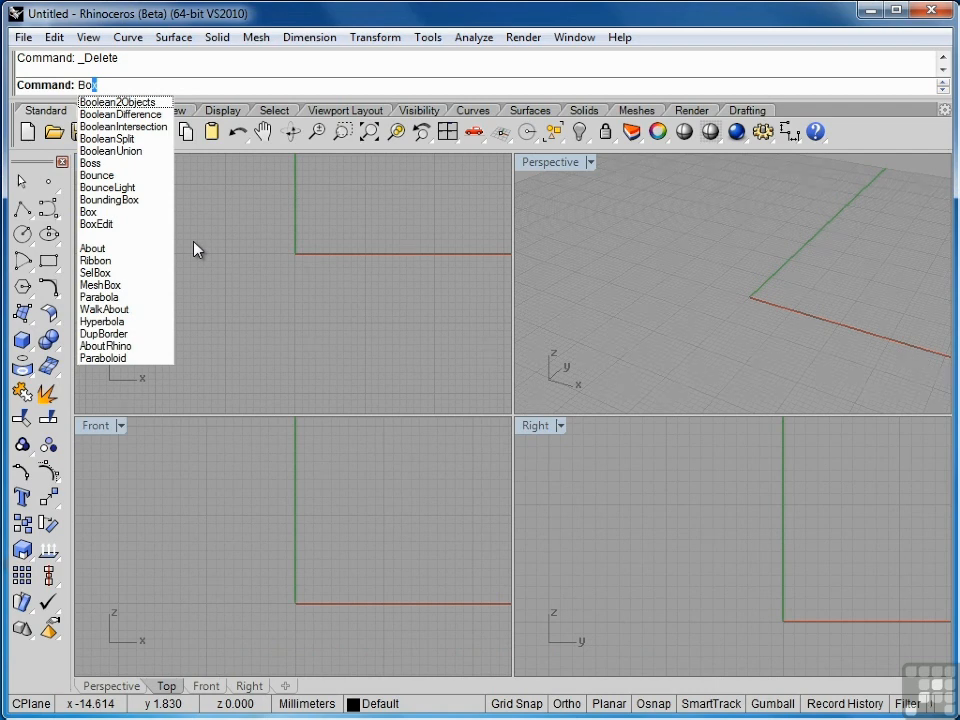
type("x")
key("Return")
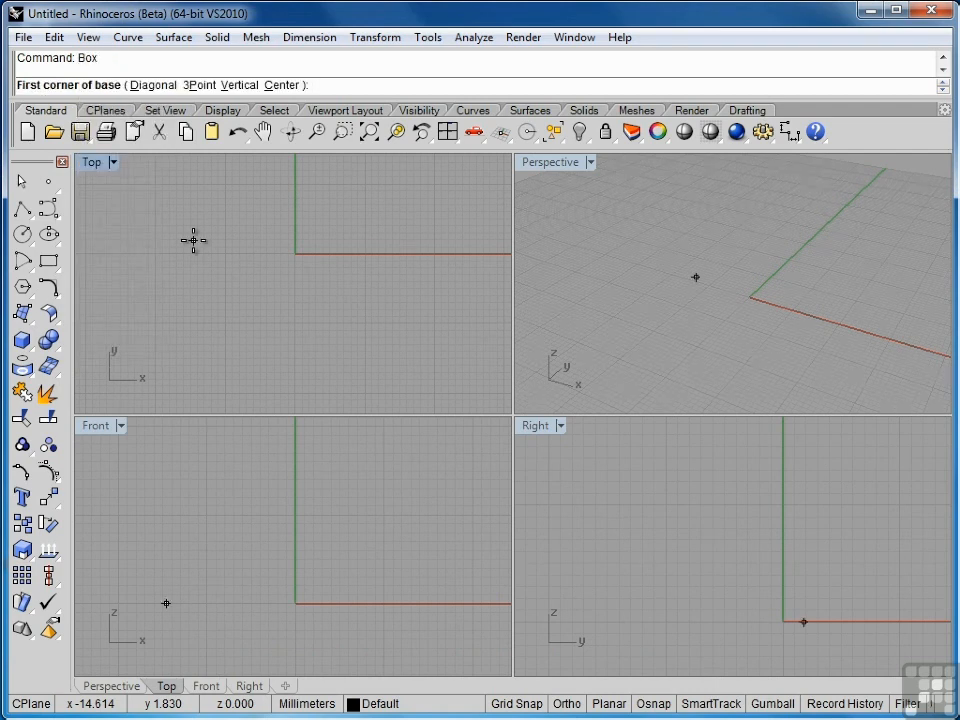
key("Escape")
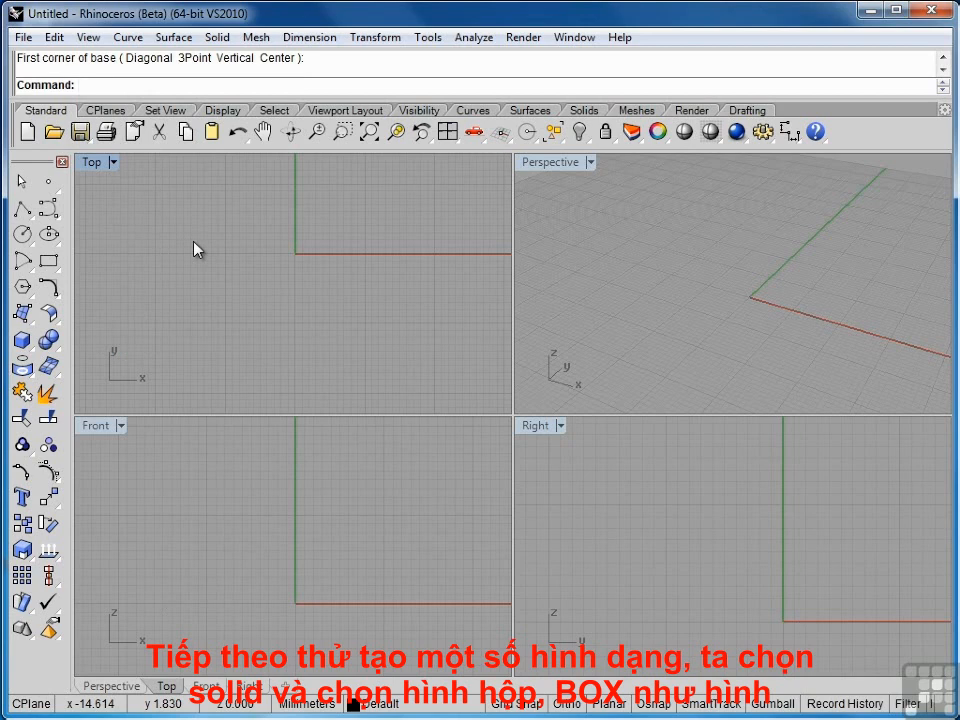
Step: Draw a box via Solid > Box > Corner to Corner, Height, based at Top's lower left
left_click(217, 45)
mouse_move(217, 62)
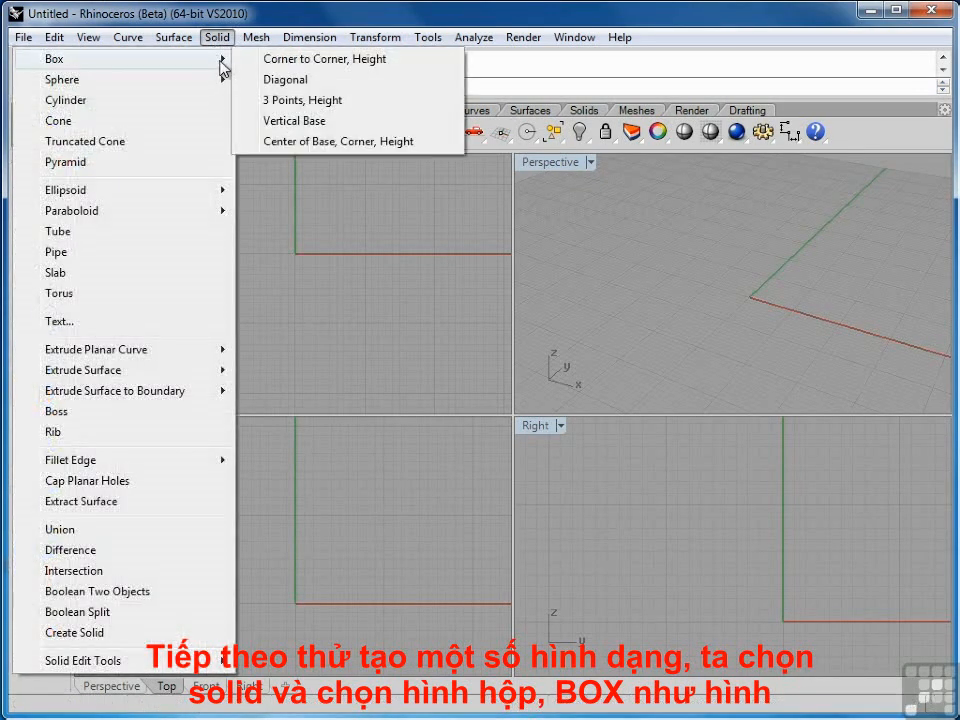
left_click(296, 62)
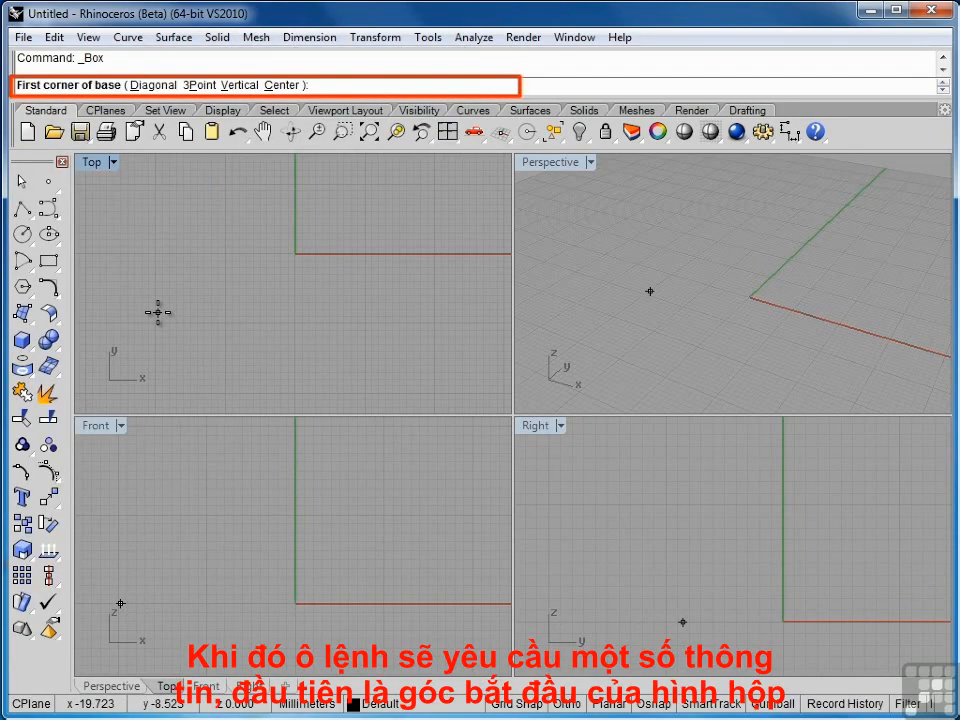
left_click(104, 392)
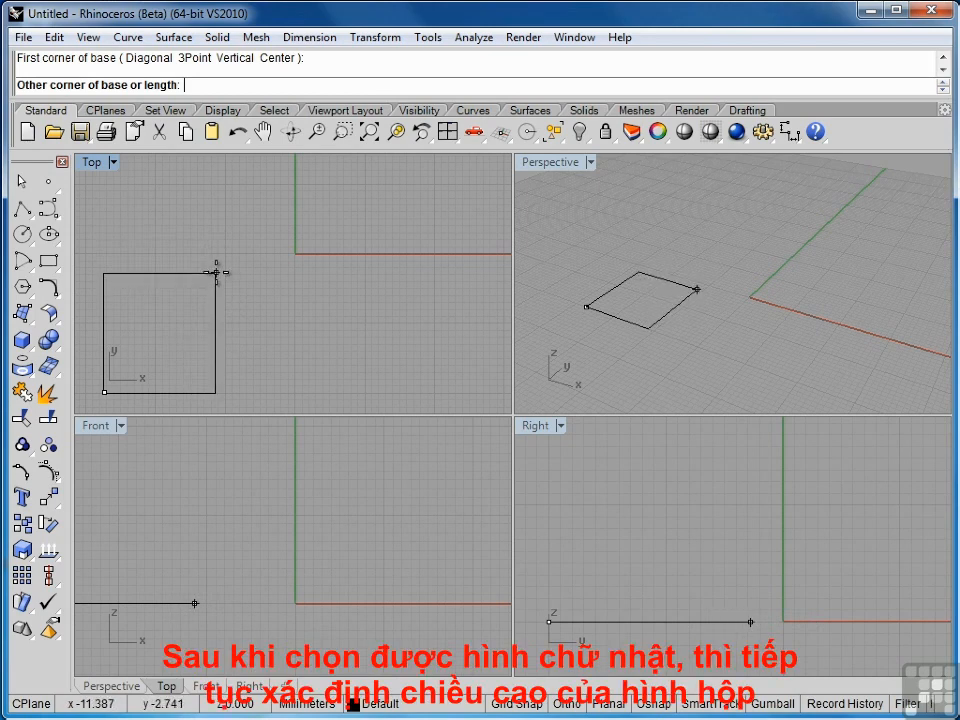
left_click(206, 270)
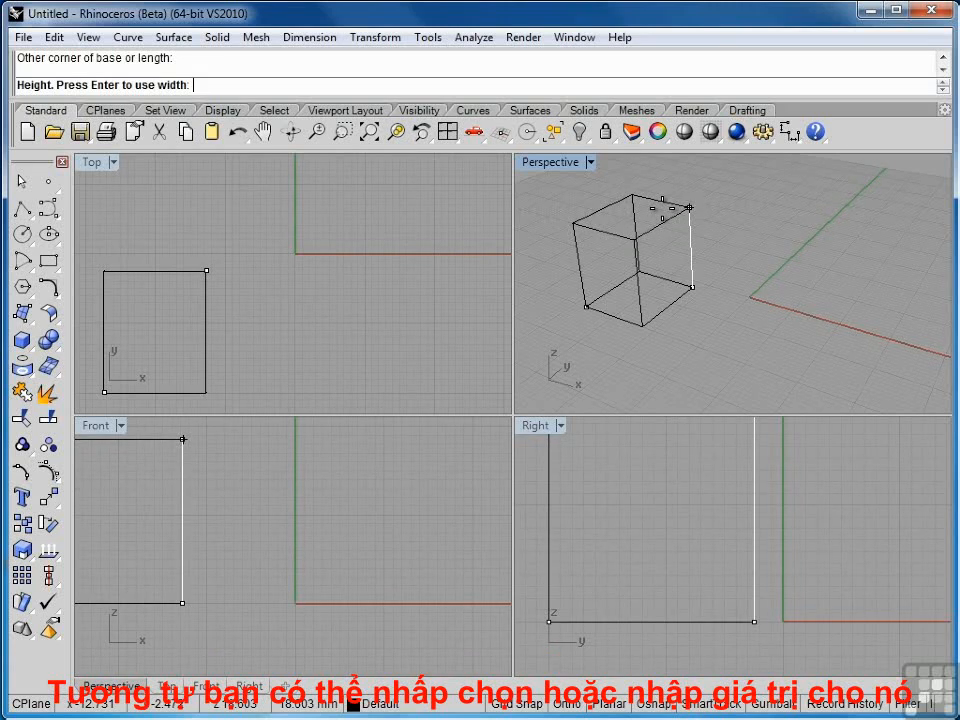
left_click(689, 207)
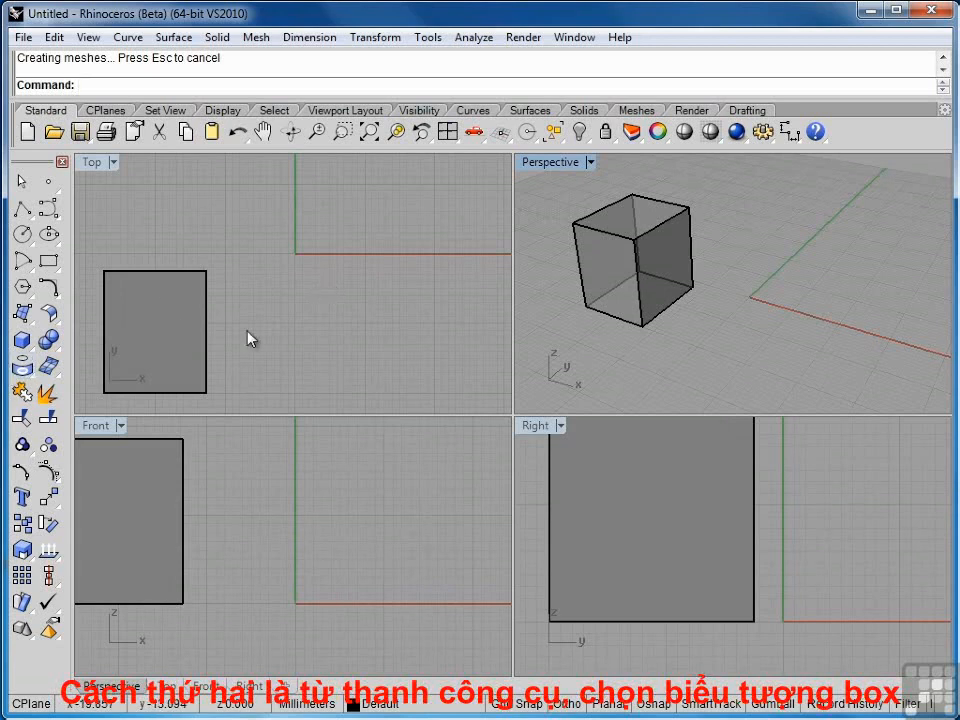
Step: Draw a long, narrow second box beside the first using the Box toolbar button
left_click(24, 343)
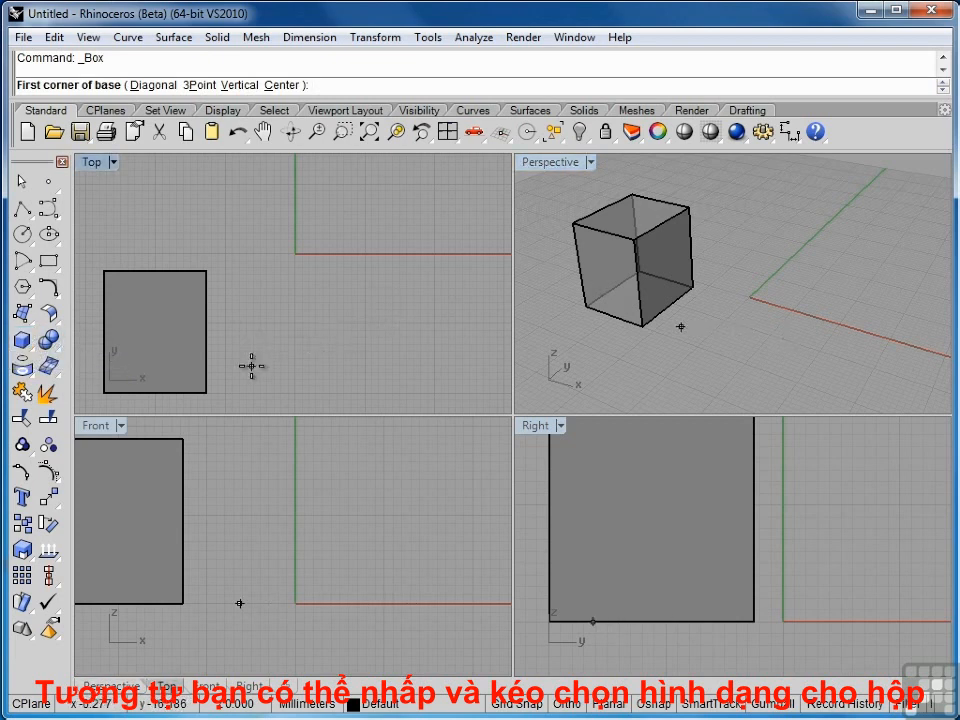
left_click_drag(248, 364, 287, 181)
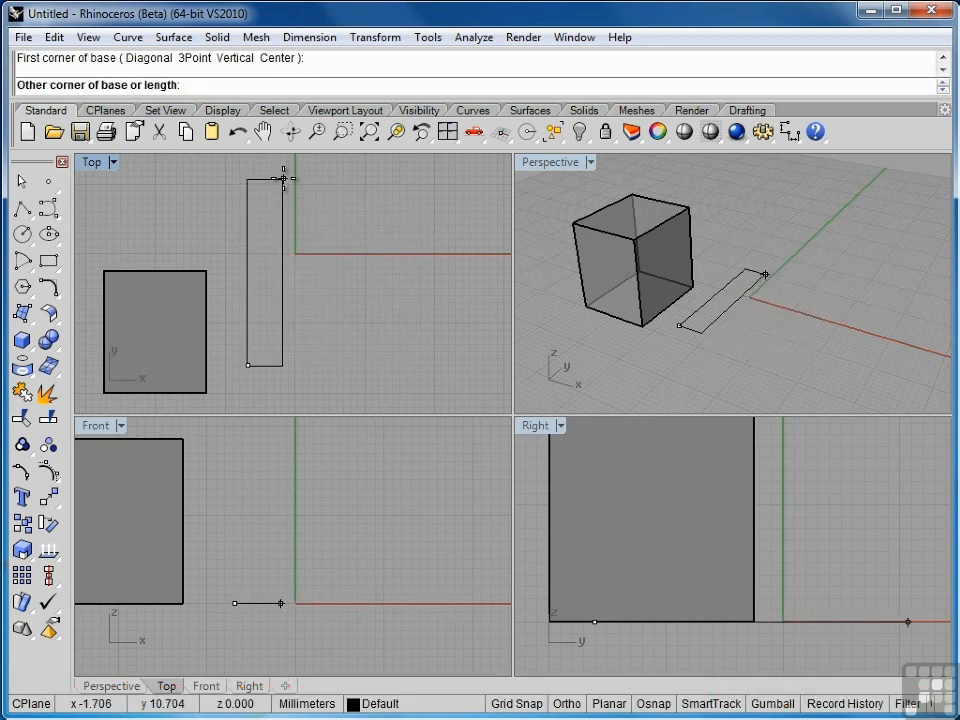
left_click(282, 179)
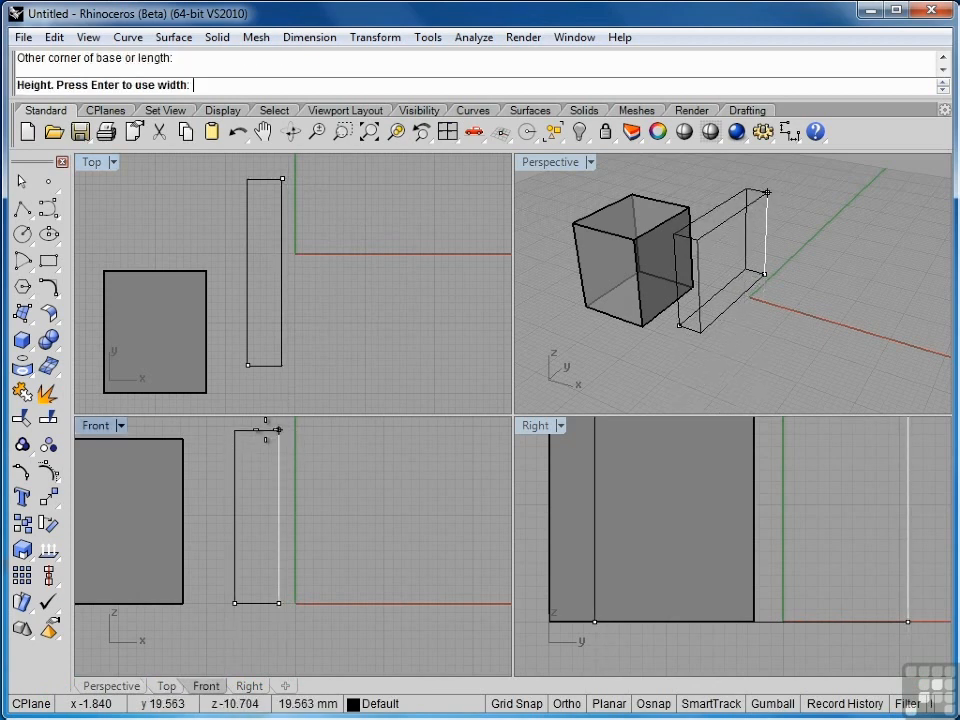
left_click(266, 472)
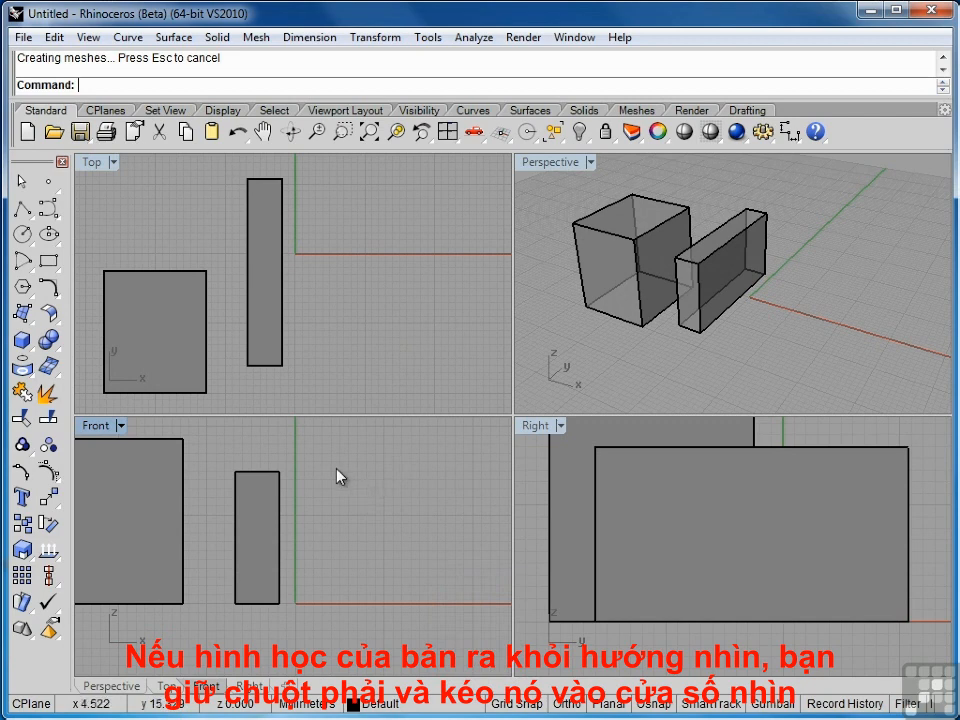
Step: Pan the Front, Right and Top views and zoom the Top view out
right_click_drag(340, 477, 383, 499)
mouse_move(704, 523)
right_mouse_down()
mouse_move(692, 540)
mouse_move(720, 564)
mouse_move(701, 544)
right_mouse_up()
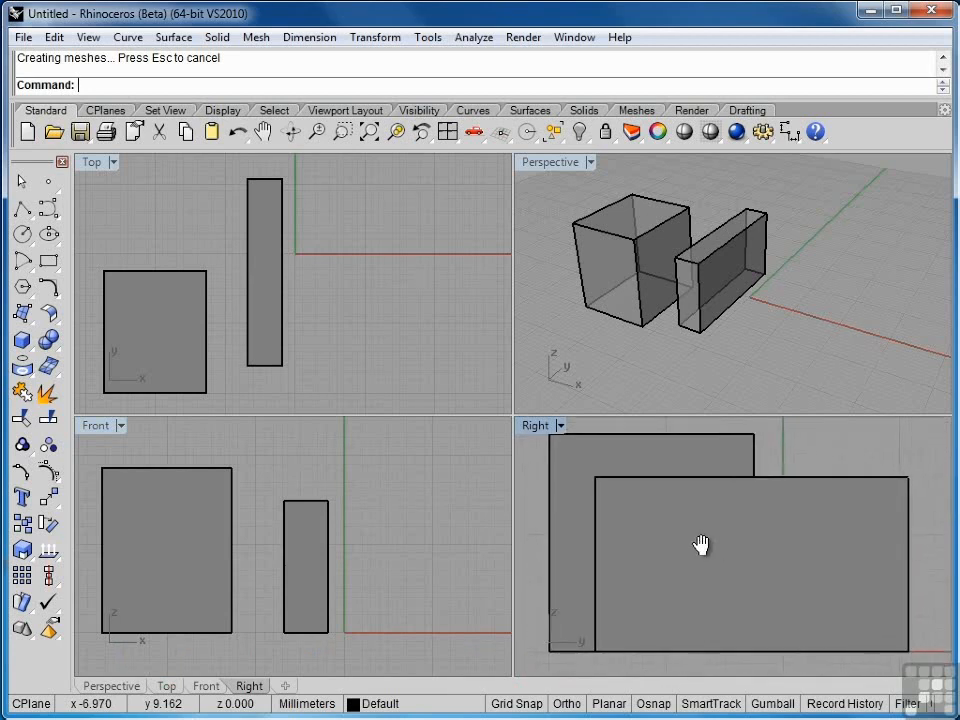
mouse_move(354, 285)
right_mouse_down()
mouse_move(369, 300)
mouse_move(418, 279)
mouse_move(412, 288)
mouse_move(422, 264)
mouse_move(364, 251)
mouse_move(349, 264)
right_mouse_up()
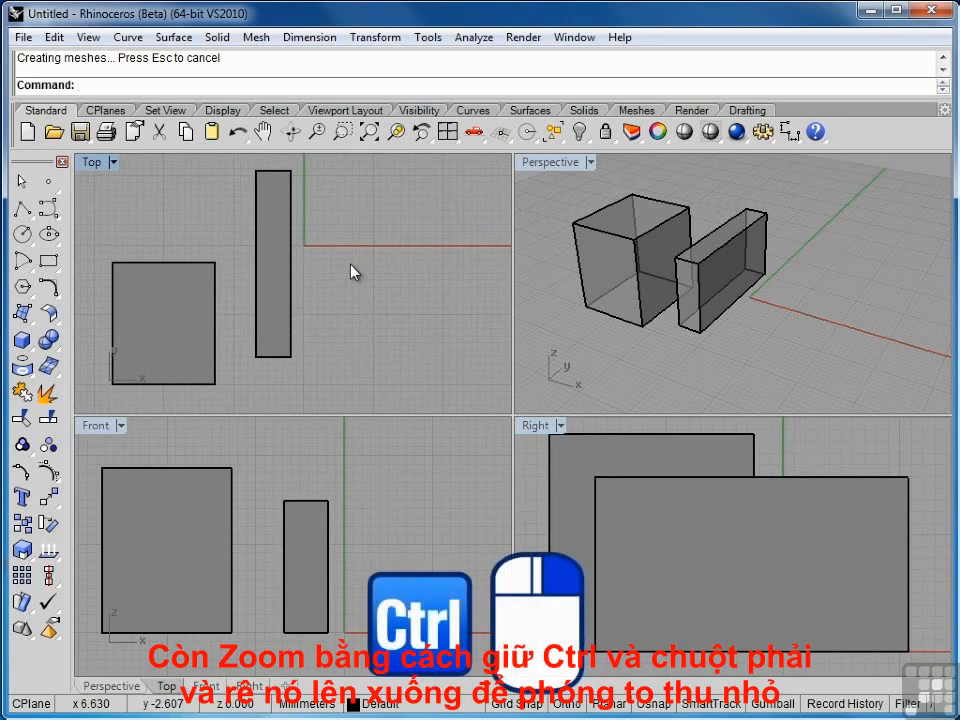
mouse_move(358, 268)
right_mouse_down("ctrl")
mouse_move(369, 311)
mouse_move(369, 246)
mouse_move(374, 322)
mouse_move(375, 242)
mouse_move(377, 268)
right_mouse_up("ctrl")
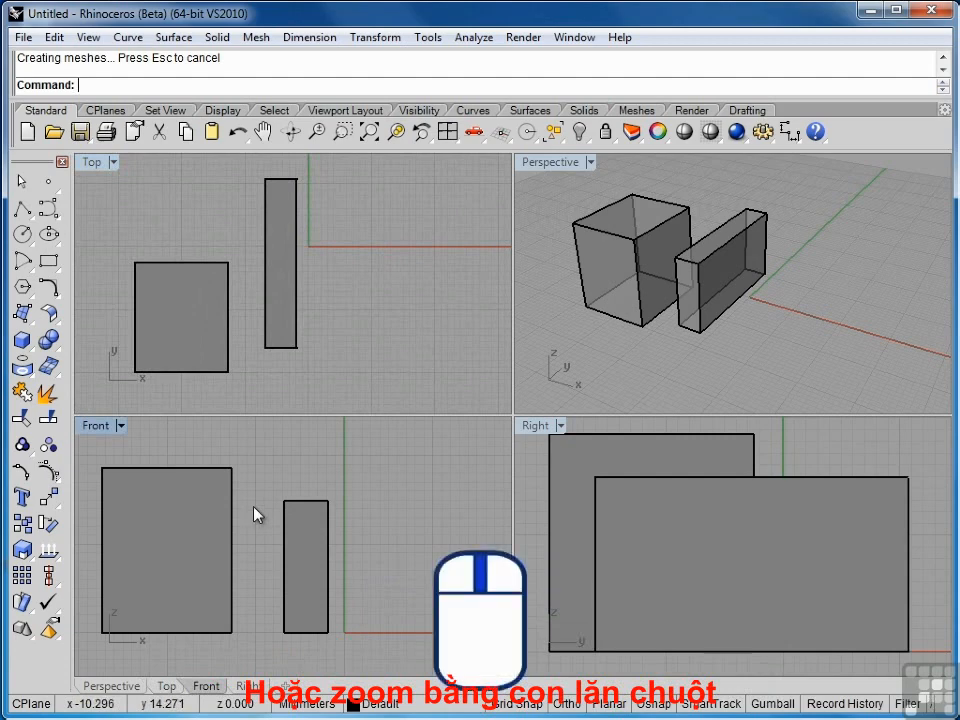
Step: Zoom the Top view in and out around the square box outline's corner
scroll(254, 514, "down", 3)
scroll(254, 514, "up", 5)
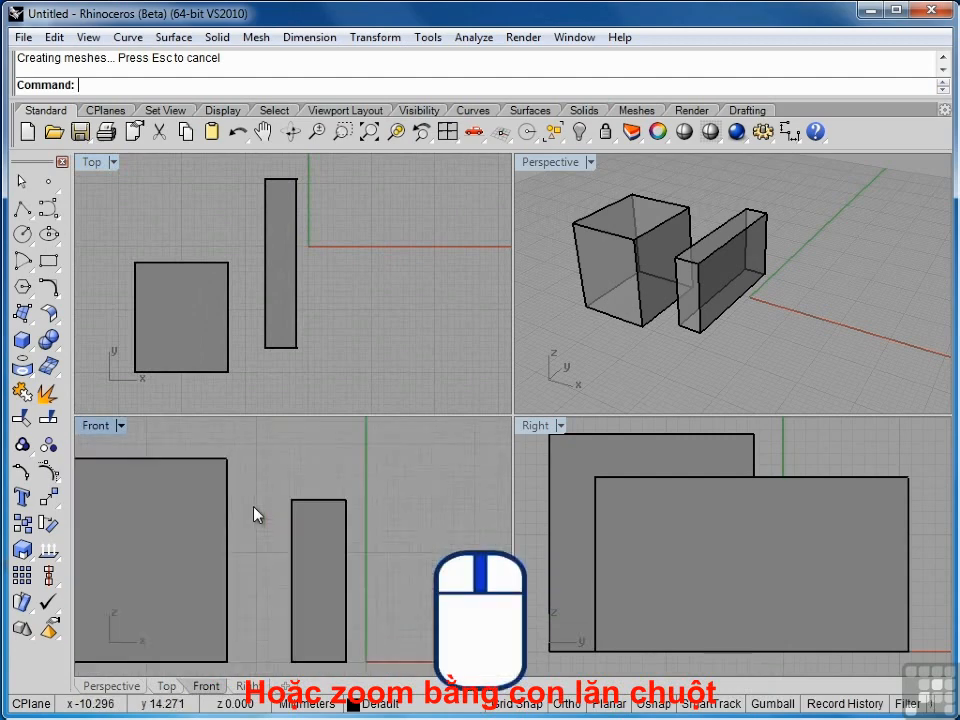
scroll(254, 514, "down", 3)
scroll(785, 543, "down", 5)
scroll(786, 542, "up", 5)
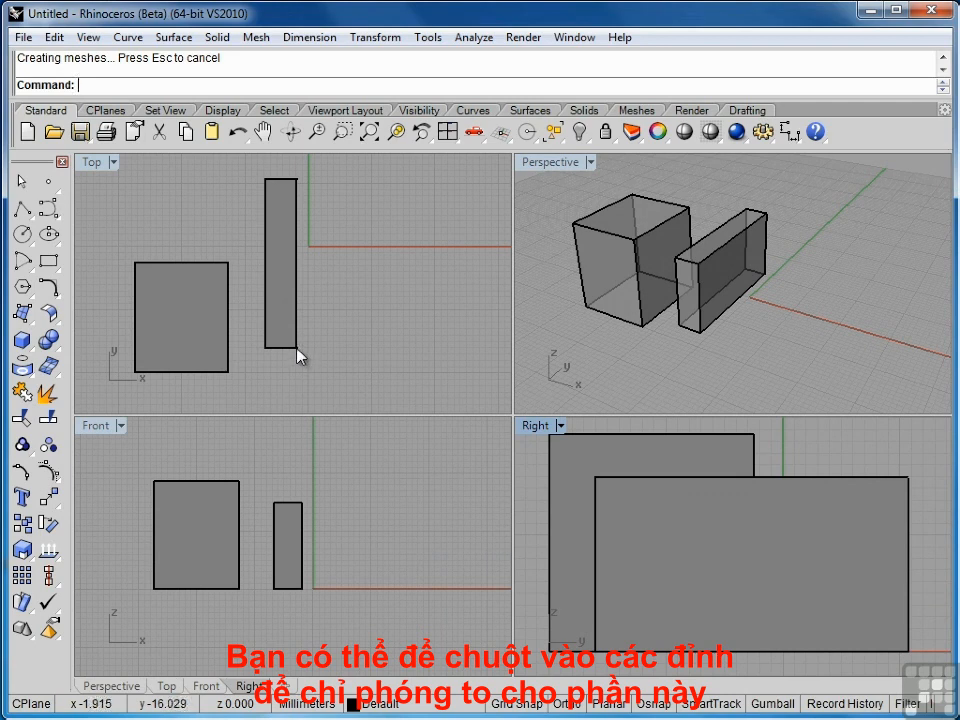
scroll(298, 356, "up", 5)
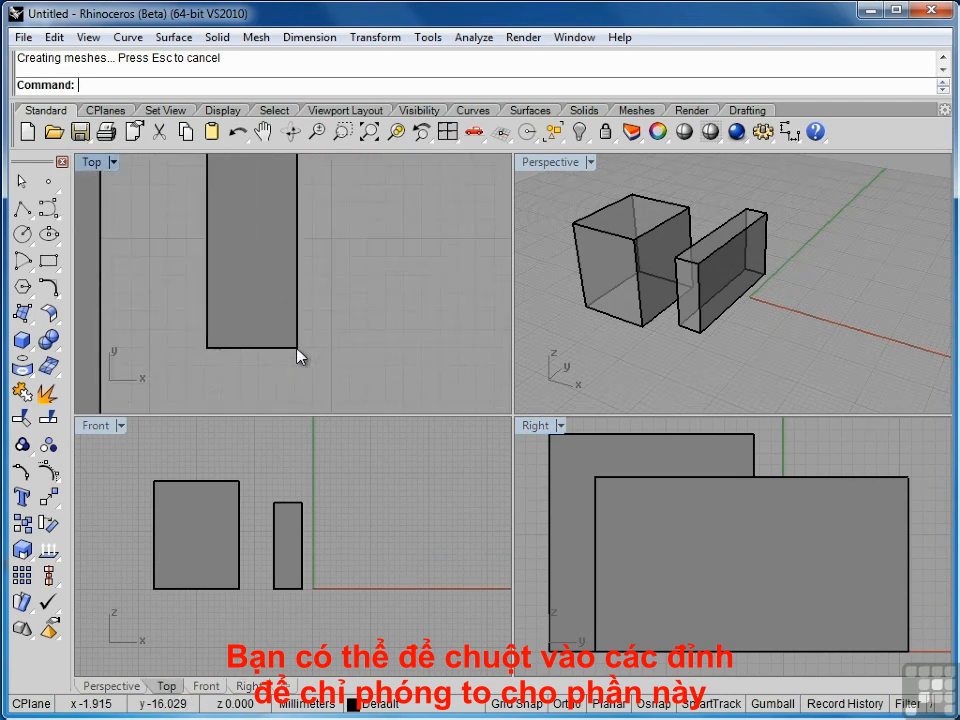
scroll(298, 356, "down", 5)
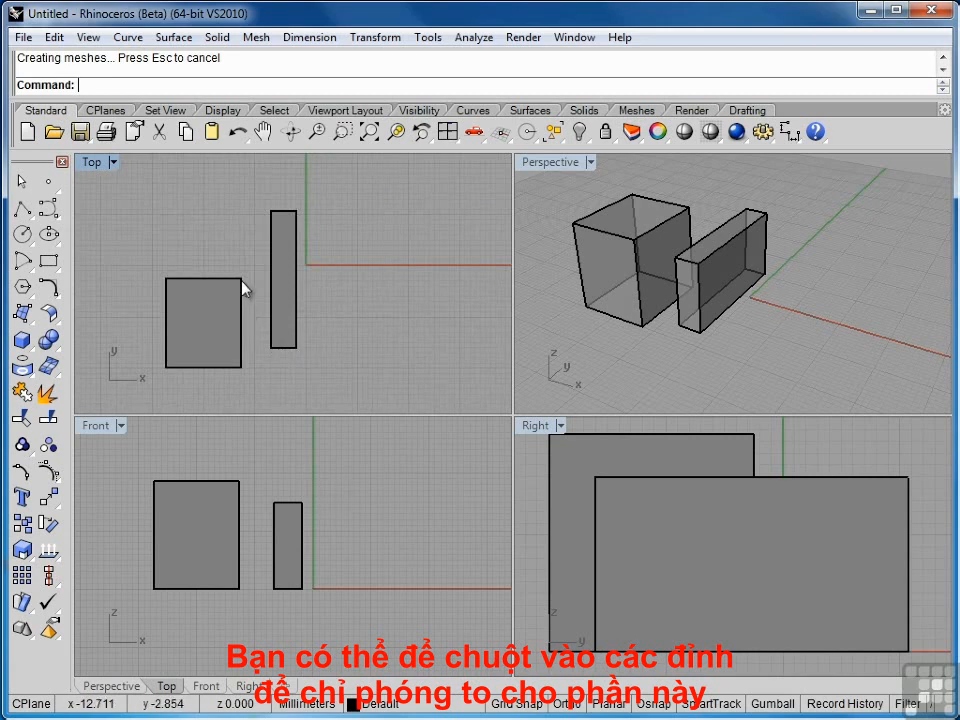
scroll(243, 287, "up", 2)
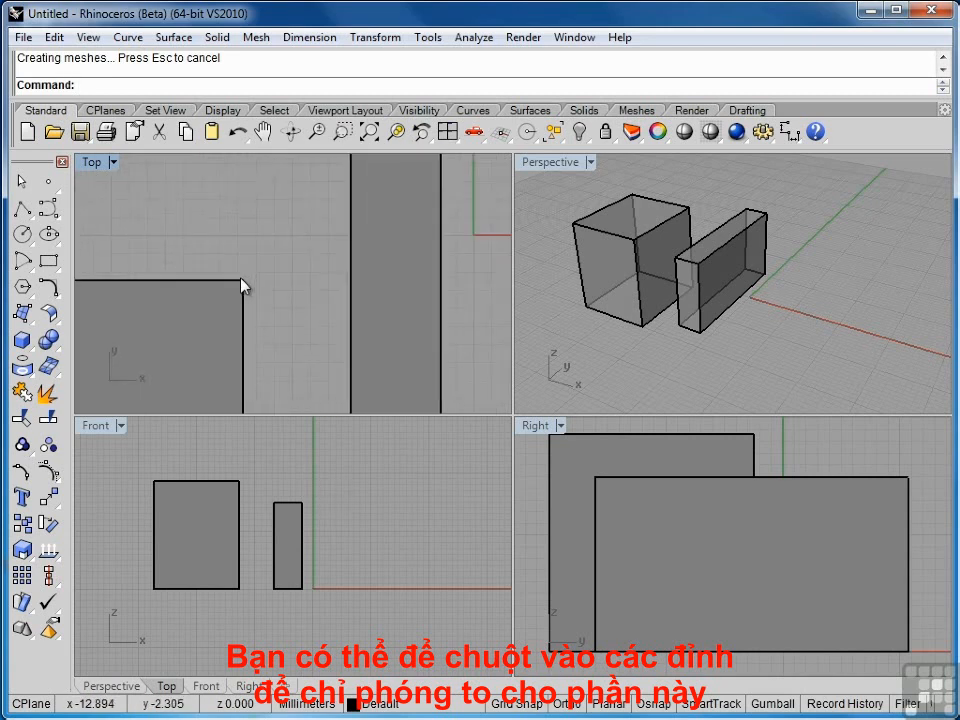
scroll(243, 287, "up", 2)
scroll(243, 287, "down", 5)
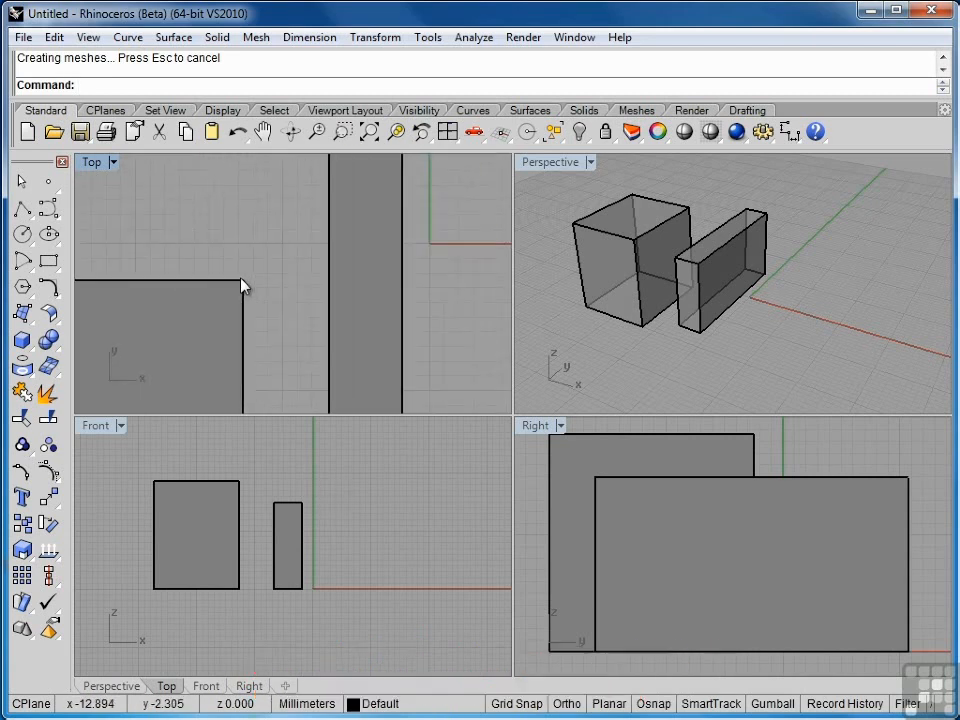
Step: Pan the Top view to show both box outlines and zoom Perspective closer to the boxes
right_click_drag(350, 293, 388, 259)
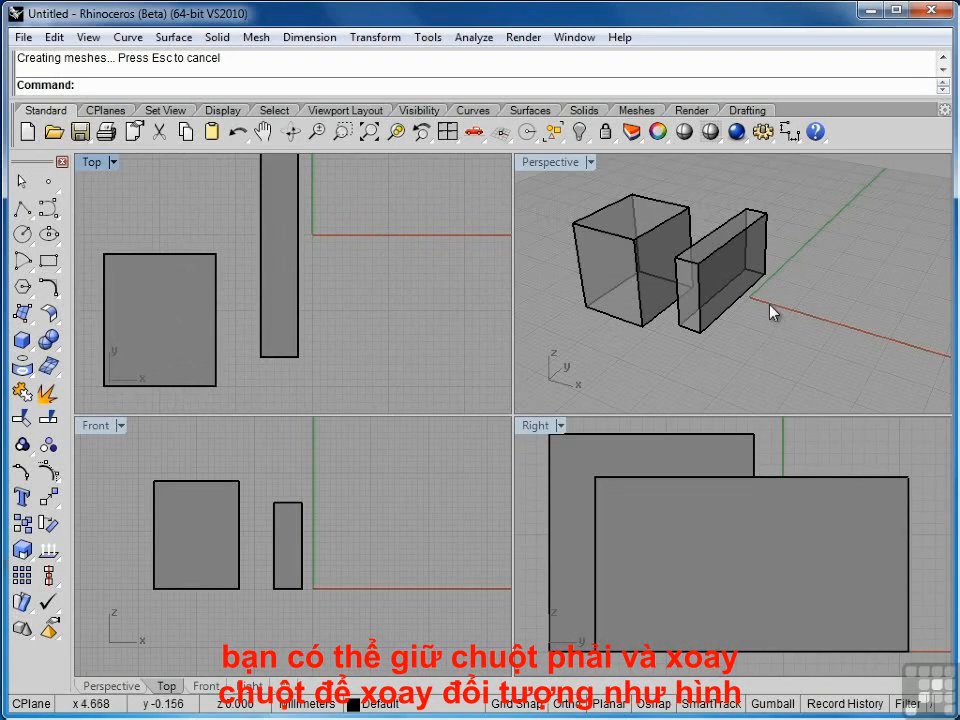
right_click_drag(757, 310, 778, 294)
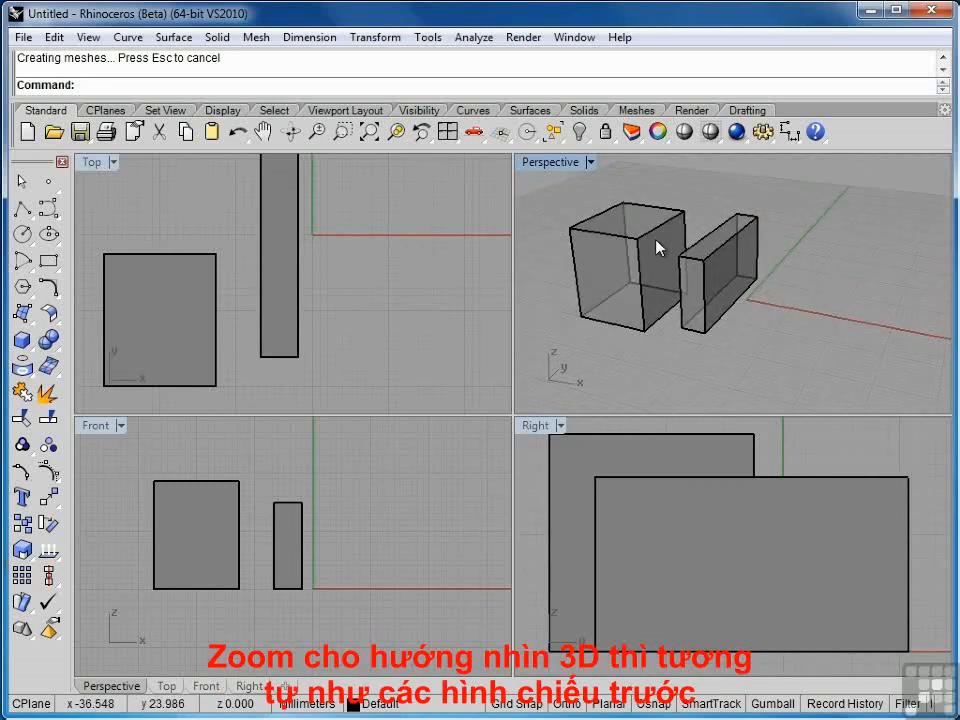
mouse_move(645, 259)
right_mouse_down("ctrl")
mouse_move(652, 226)
mouse_move(660, 224)
mouse_move(662, 242)
mouse_move(658, 205)
mouse_move(669, 221)
mouse_move(651, 253)
mouse_move(660, 214)
mouse_move(636, 240)
right_mouse_up("ctrl")
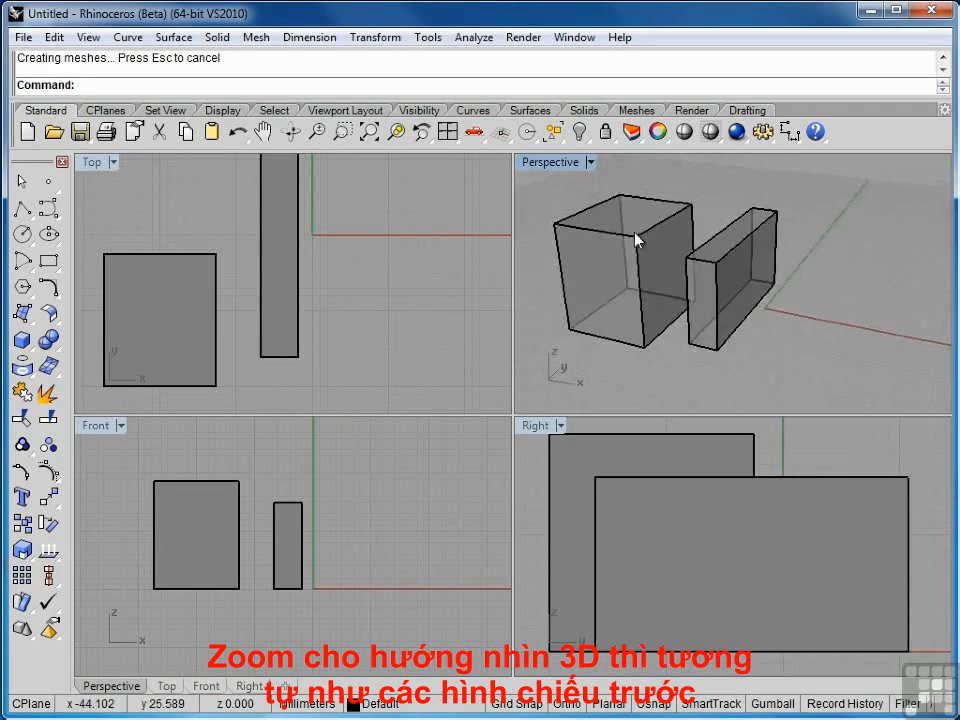
scroll(636, 240, "up", 3)
scroll(636, 240, "down", 4)
scroll(636, 240, "up", 3)
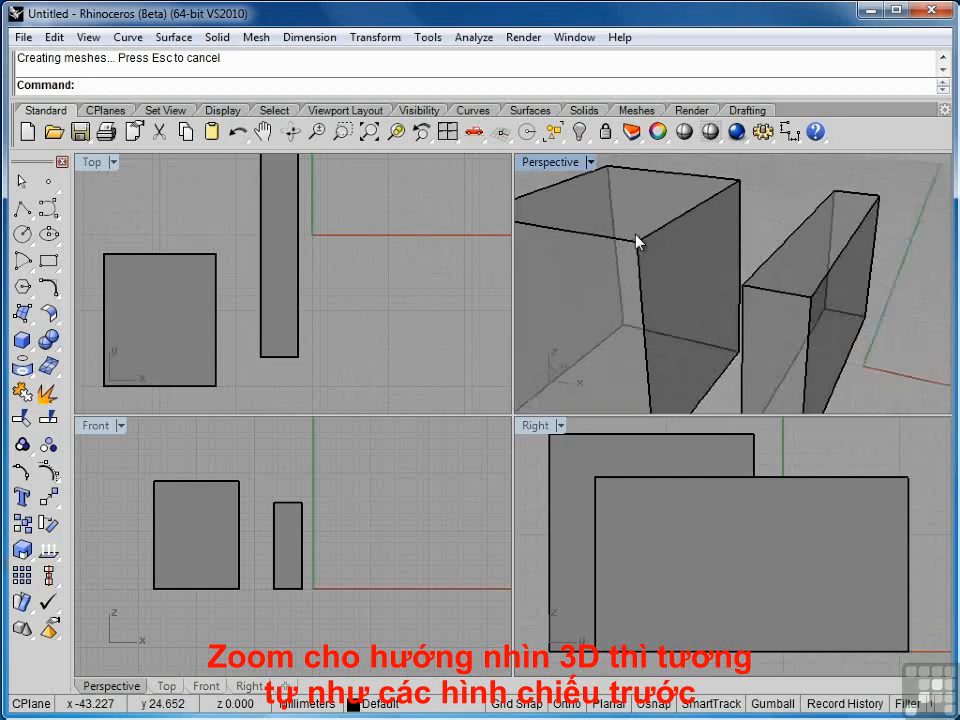
scroll(636, 240, "down", 5)
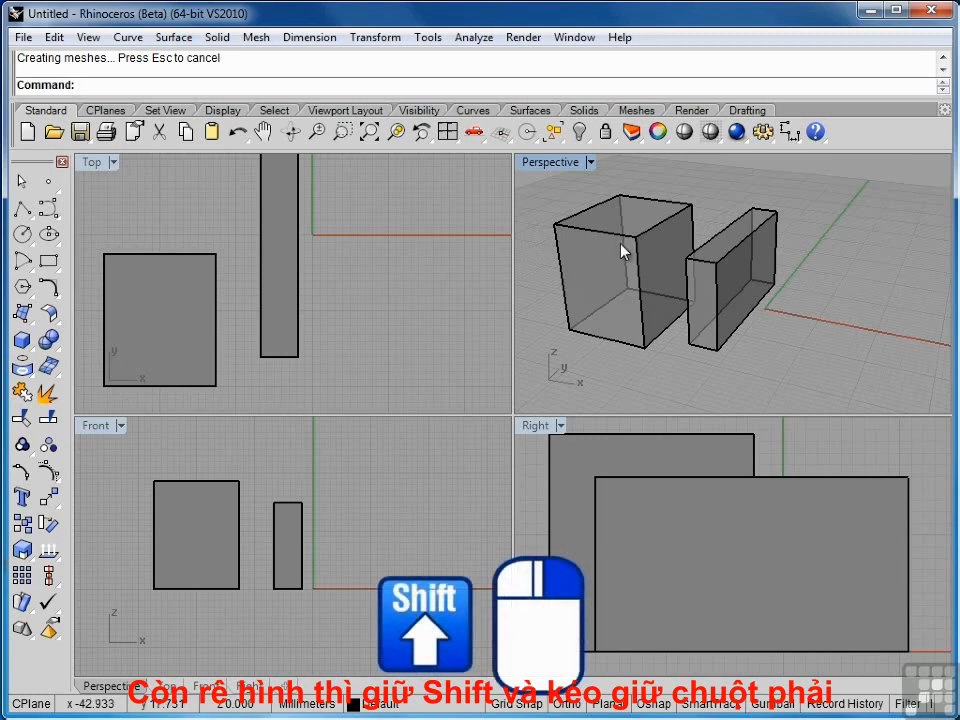
Step: Pan, orbit and zoom the Perspective view until the cube and slim box fill it
right_click_drag(628, 251, 660, 247, "shift")
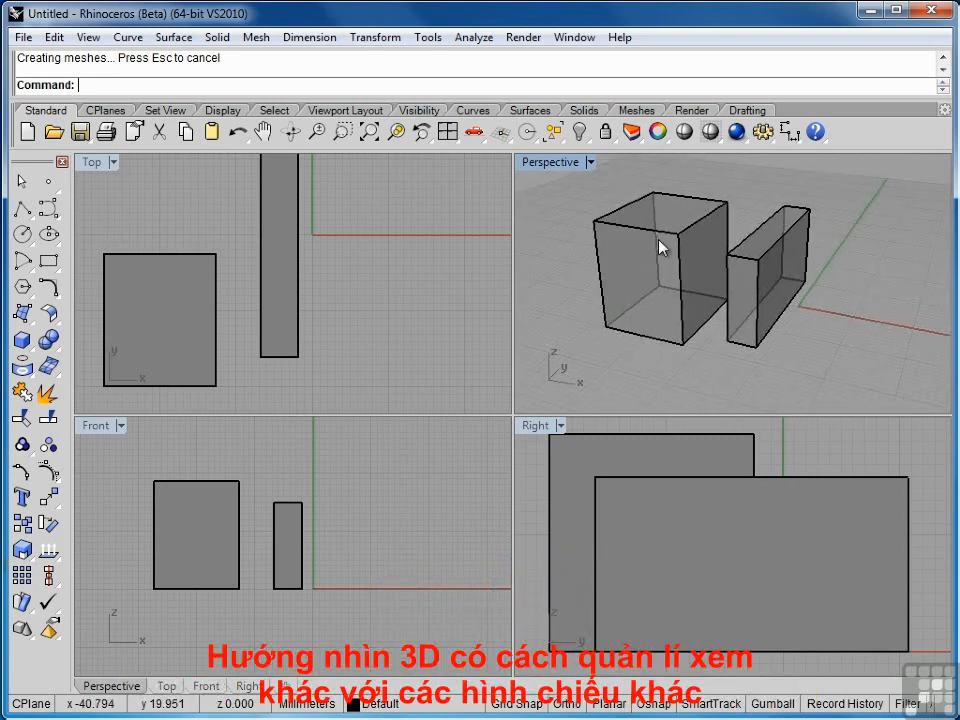
right_click_drag(682, 265, 701, 272)
scroll(703, 271, "down", 2)
scroll(703, 271, "up", 3)
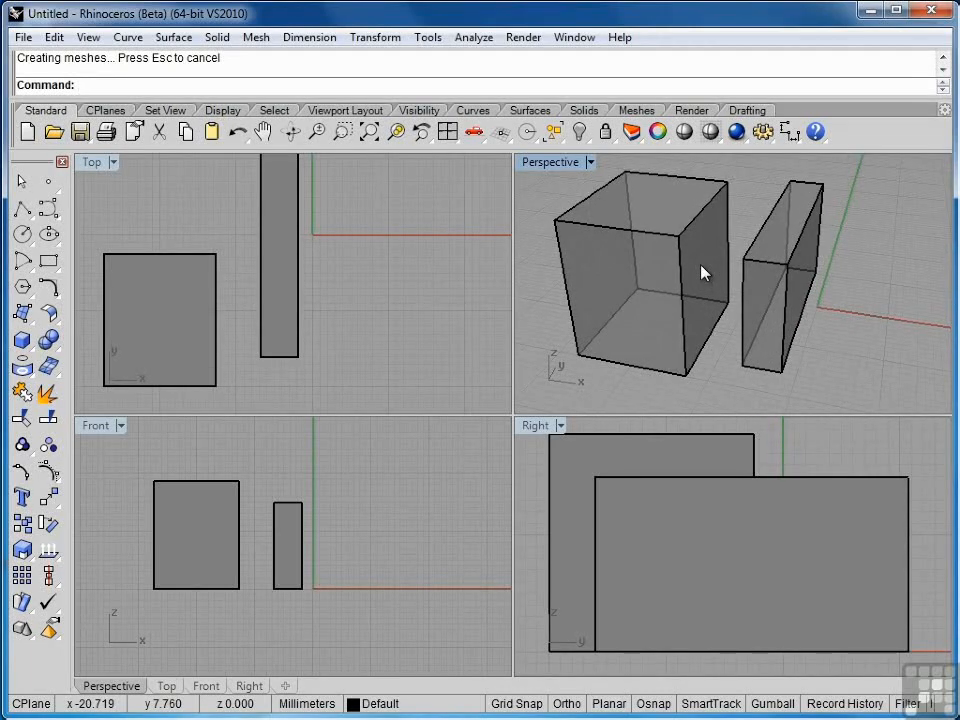
right_click_drag(703, 272, 731, 270, "shift")
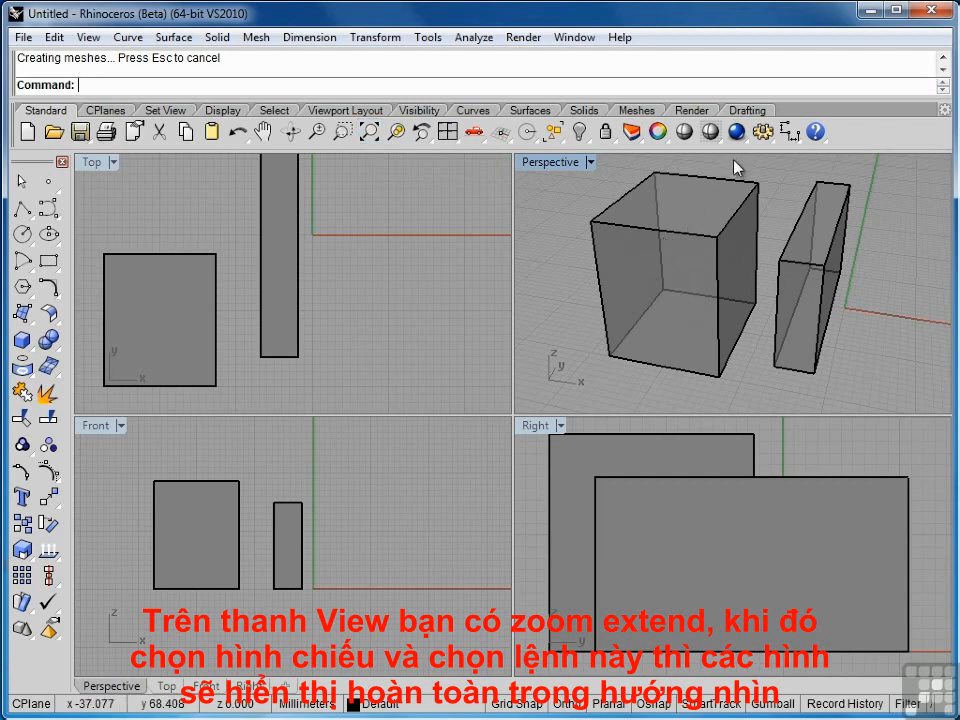
Step: Zoom Extents in Perspective, then in all viewports, to fit both boxes
scroll(664, 279, "up", 5)
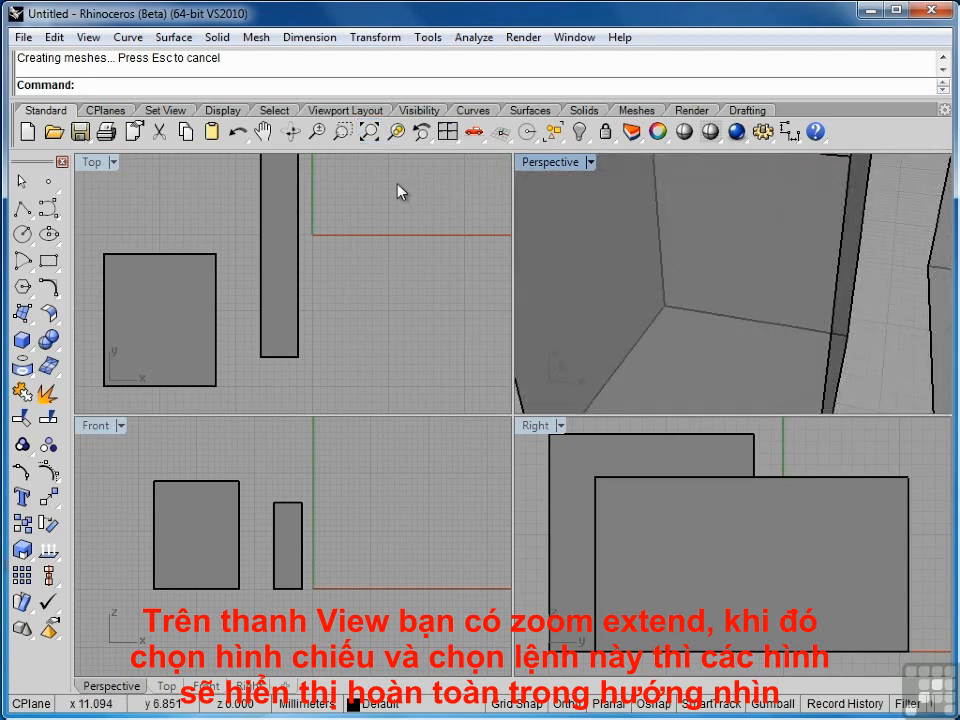
left_click(369, 134)
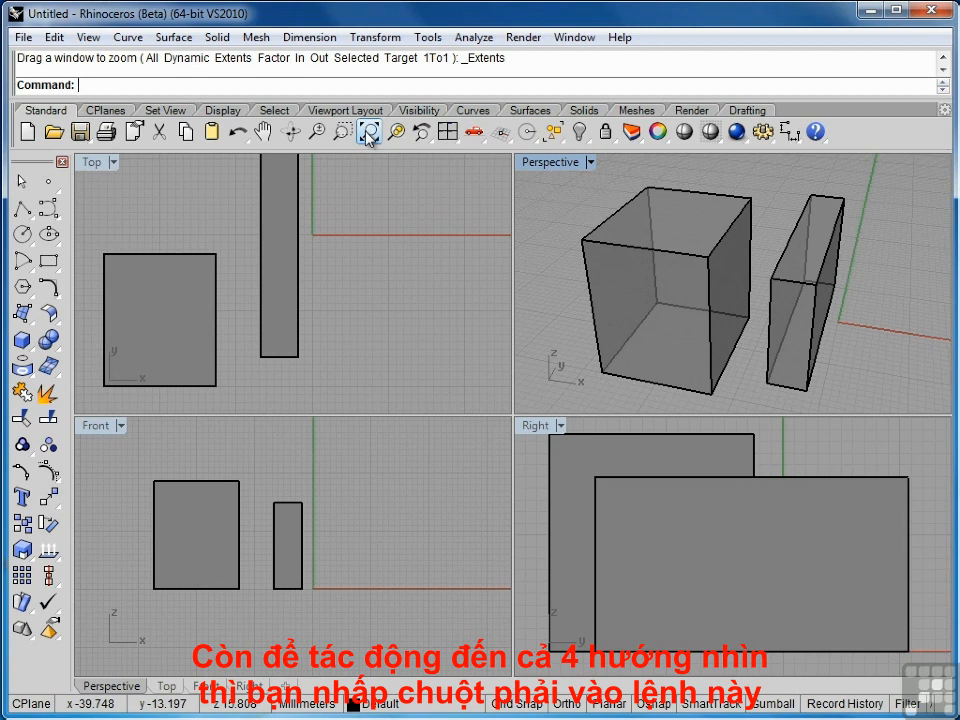
right_click(369, 134)
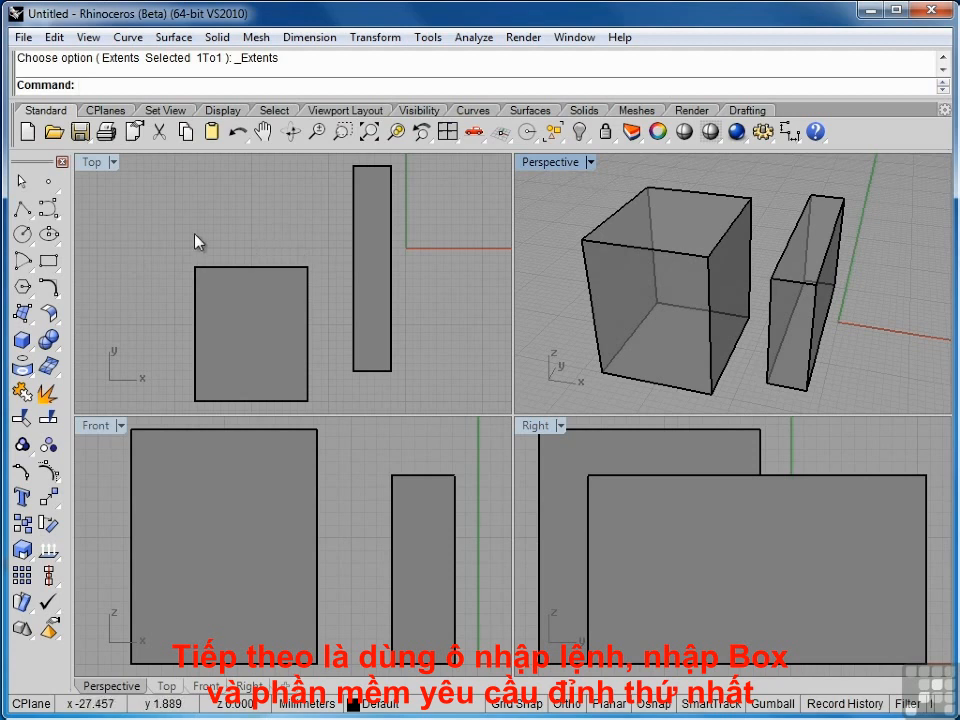
Step: Run Box and lay out a large third base rectangle in the Top view
type("Bo")
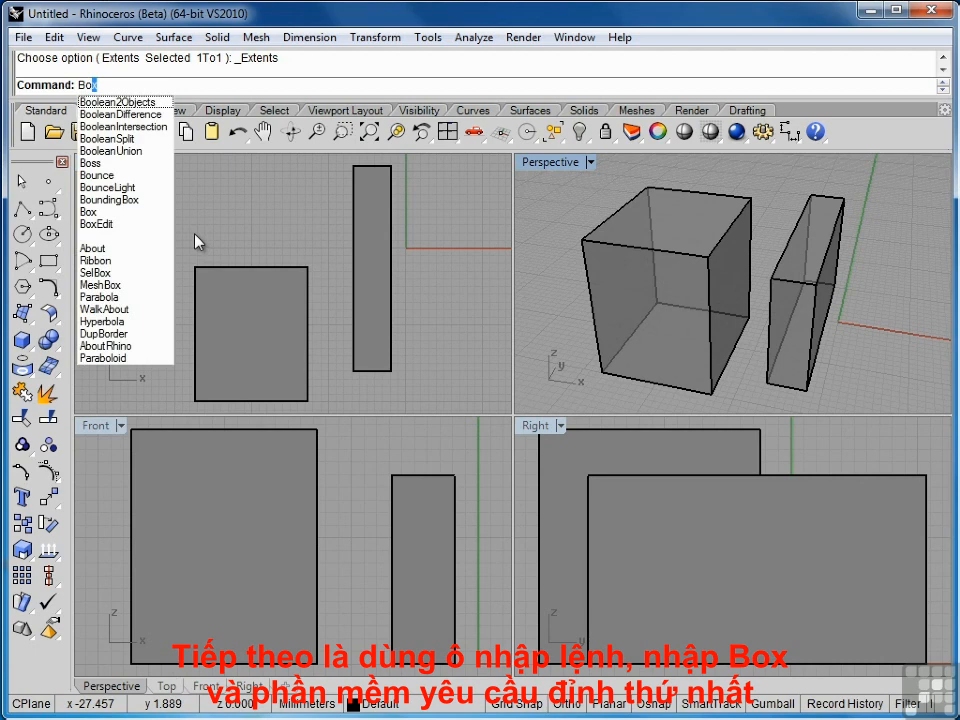
type("x")
key("Return")
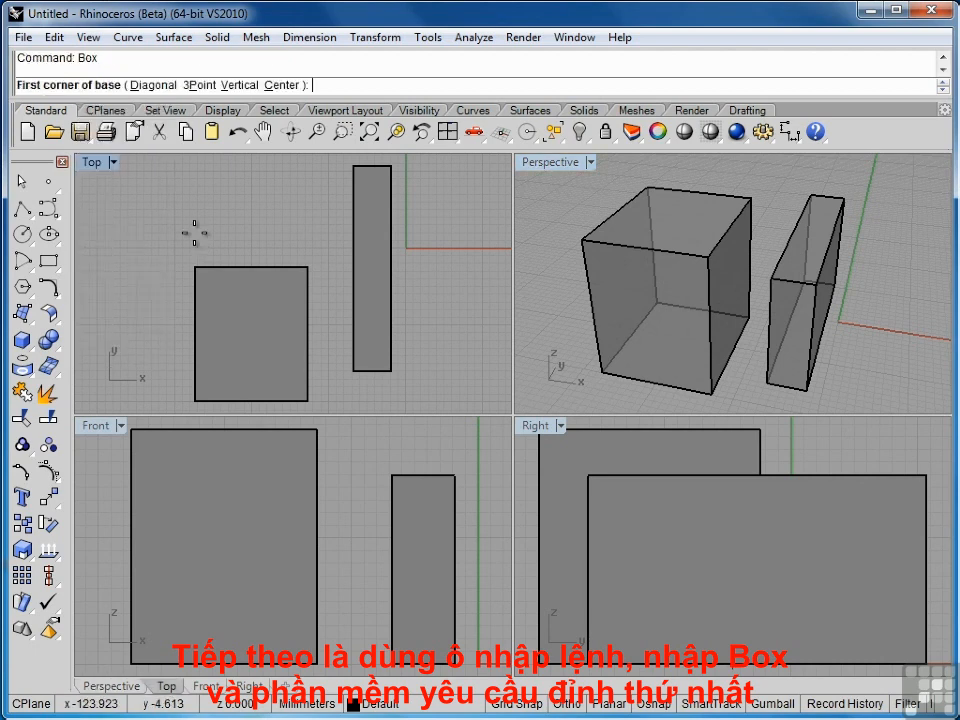
left_click(146, 257)
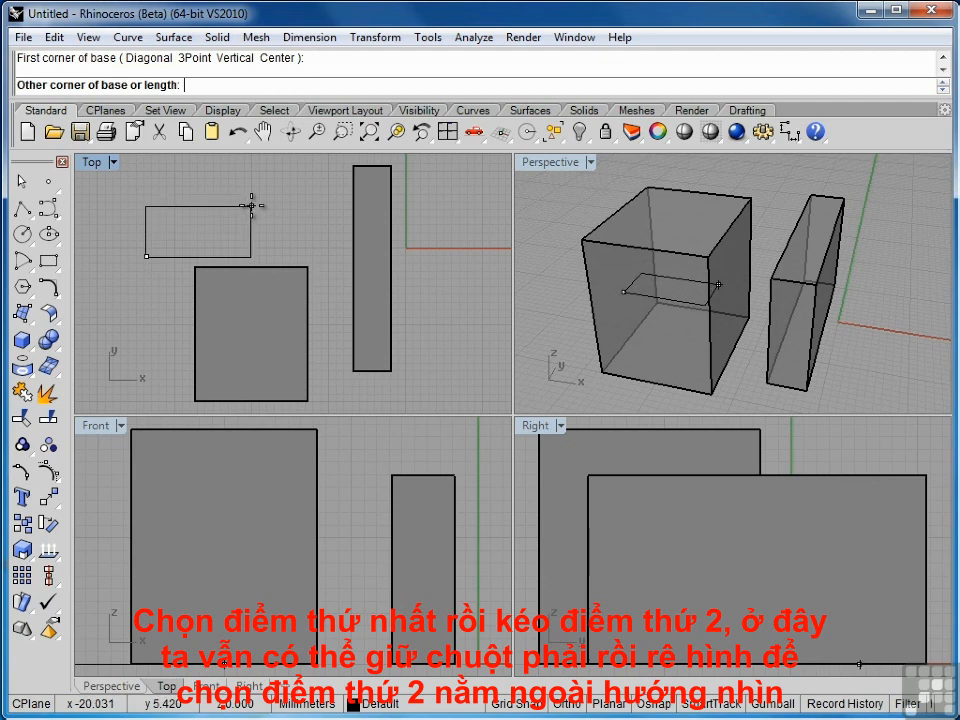
right_click_drag(252, 206, 259, 323)
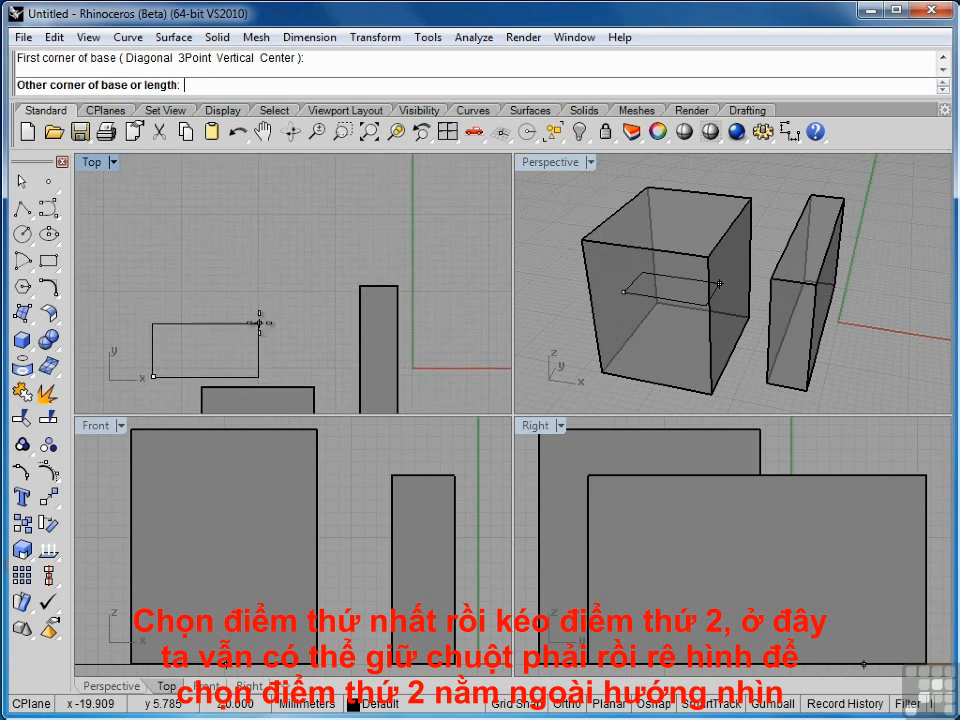
left_click(334, 172)
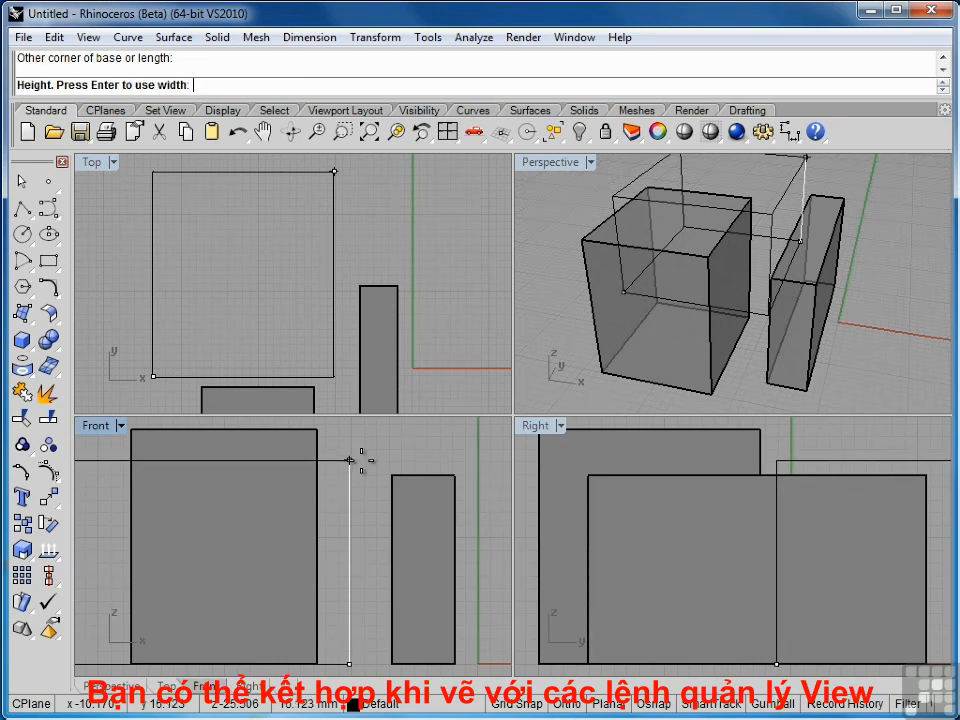
Step: Adjust the Front view and set a tall height to finish the third box
mouse_move(360, 458)
right_mouse_down()
mouse_move(407, 484)
mouse_move(429, 461)
mouse_move(357, 447)
mouse_move(366, 463)
mouse_move(379, 448)
mouse_move(376, 462)
right_mouse_up()
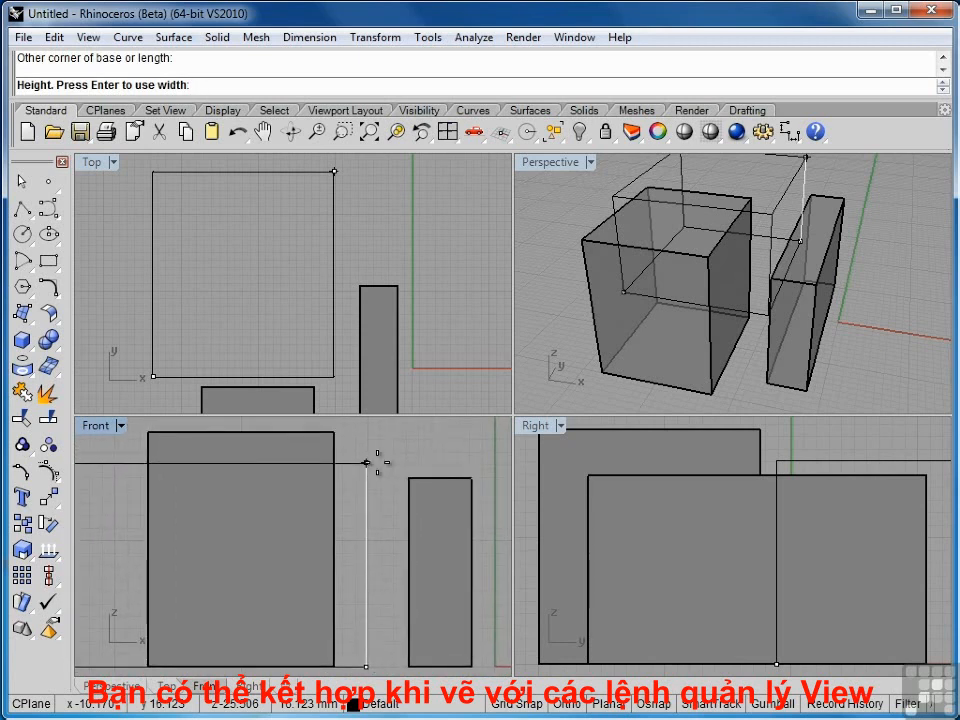
scroll(377, 461, "down", 5)
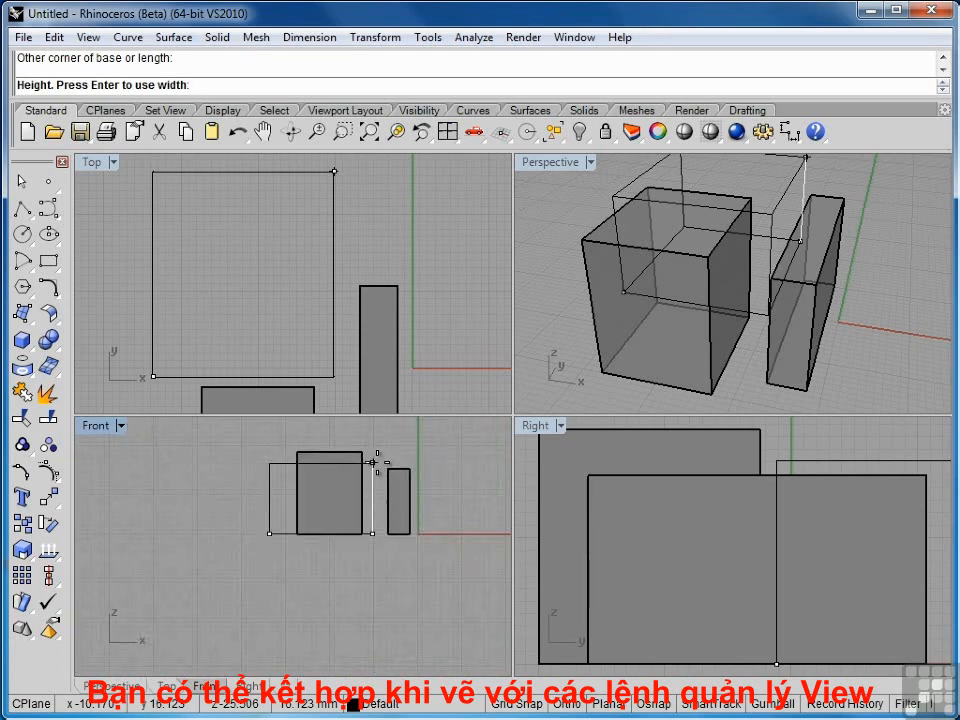
right_click_drag(380, 458, 292, 548)
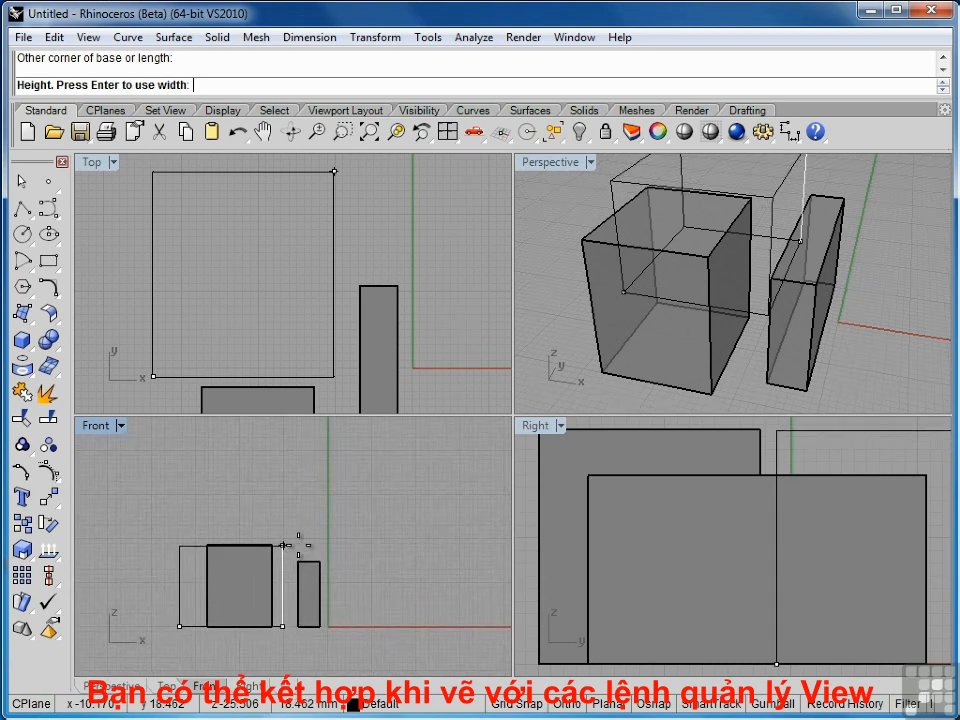
left_click(282, 440)
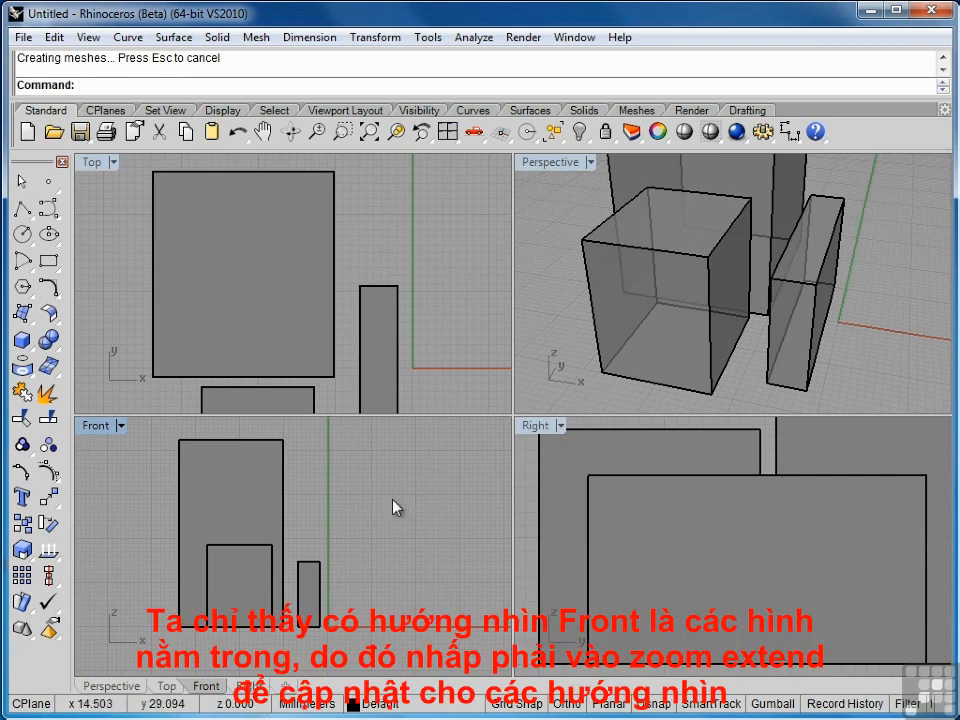
Step: Zoom Extents in all four viewports to fit the three boxes
right_click(370, 132)
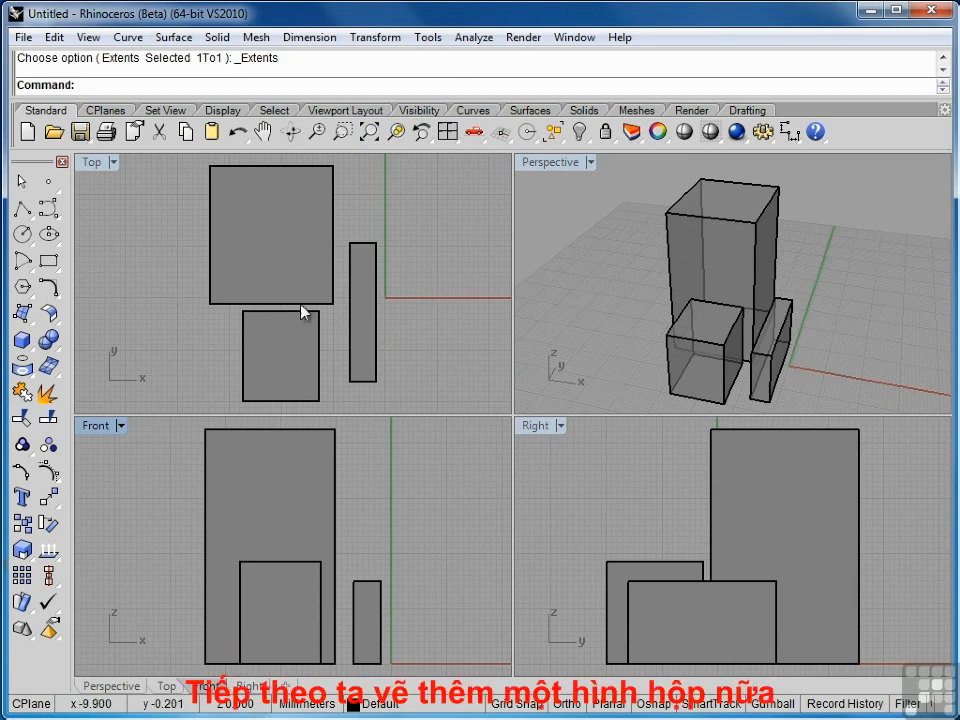
Step: Draw a tall slender fourth box with its base starting at the origin
left_click(22, 340)
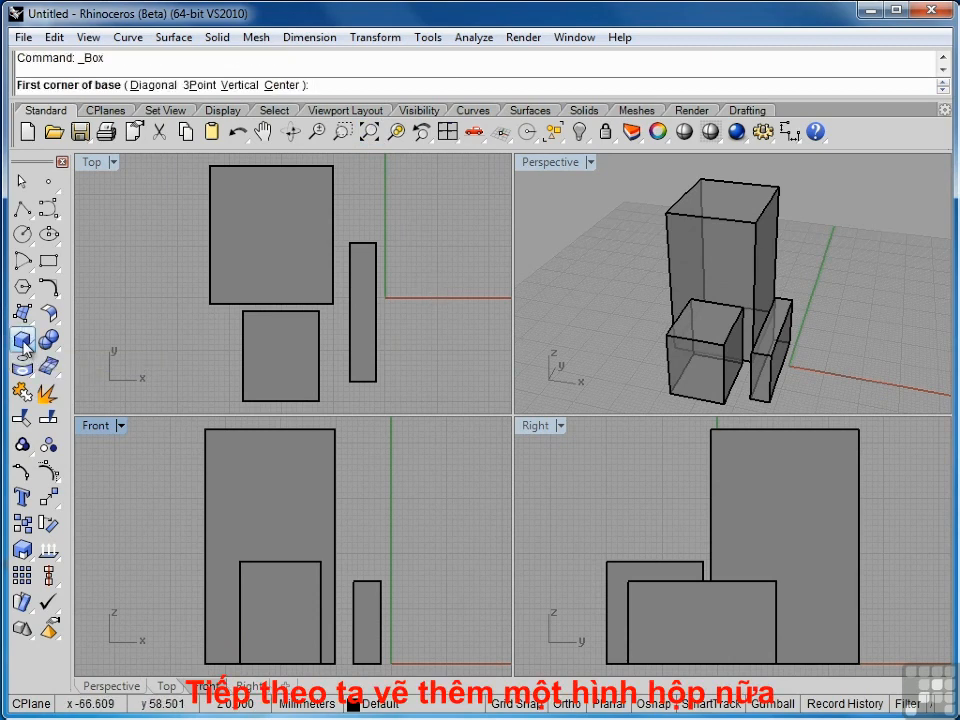
left_click(399, 663)
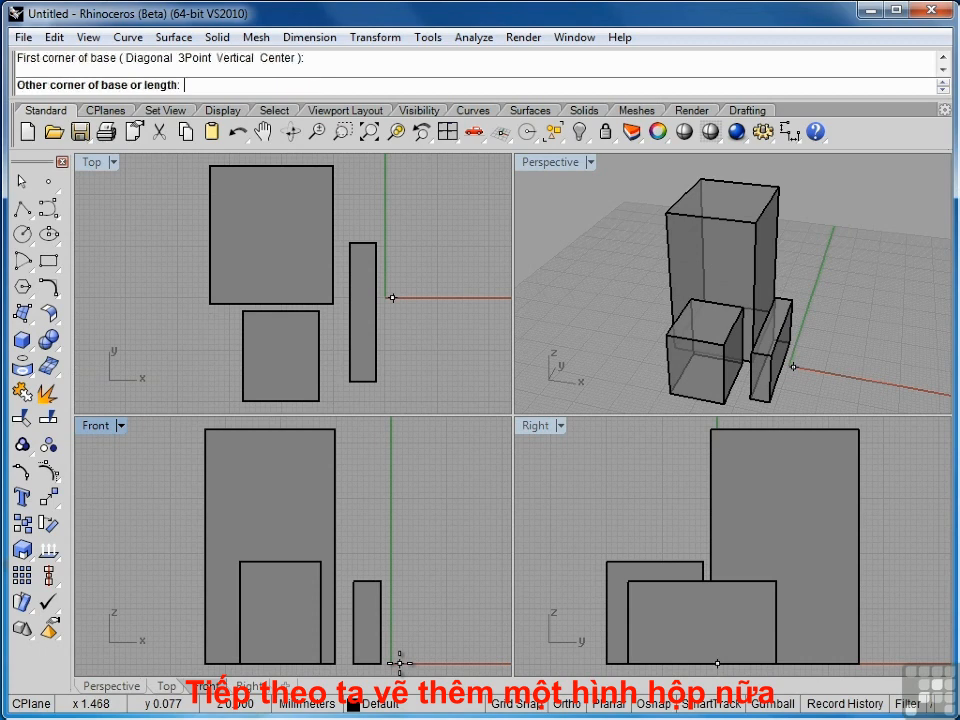
left_click(447, 492)
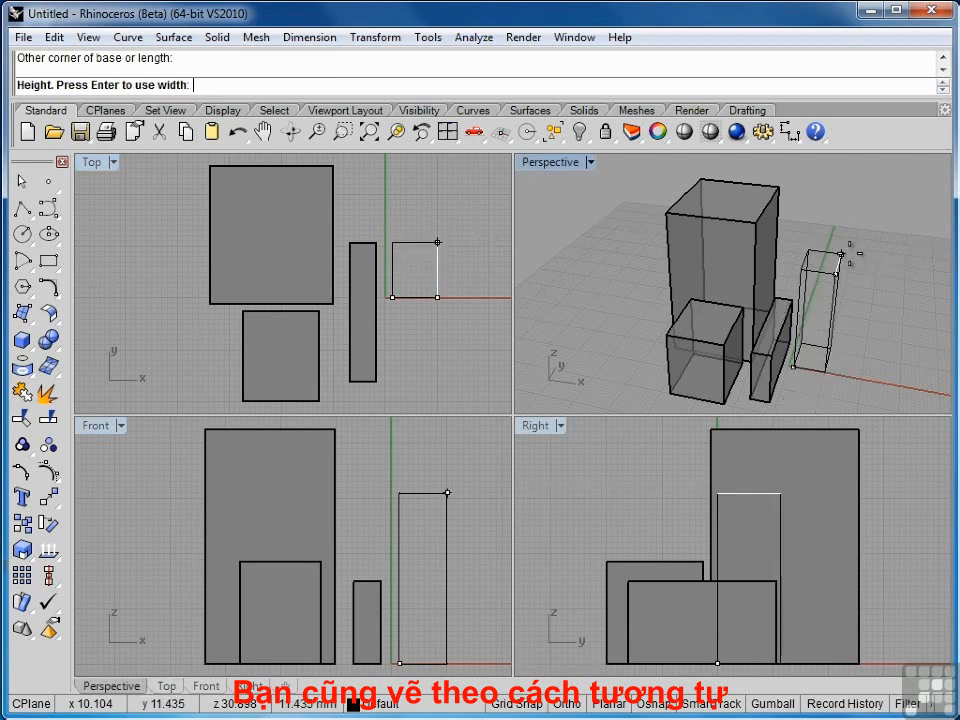
left_click(842, 257)
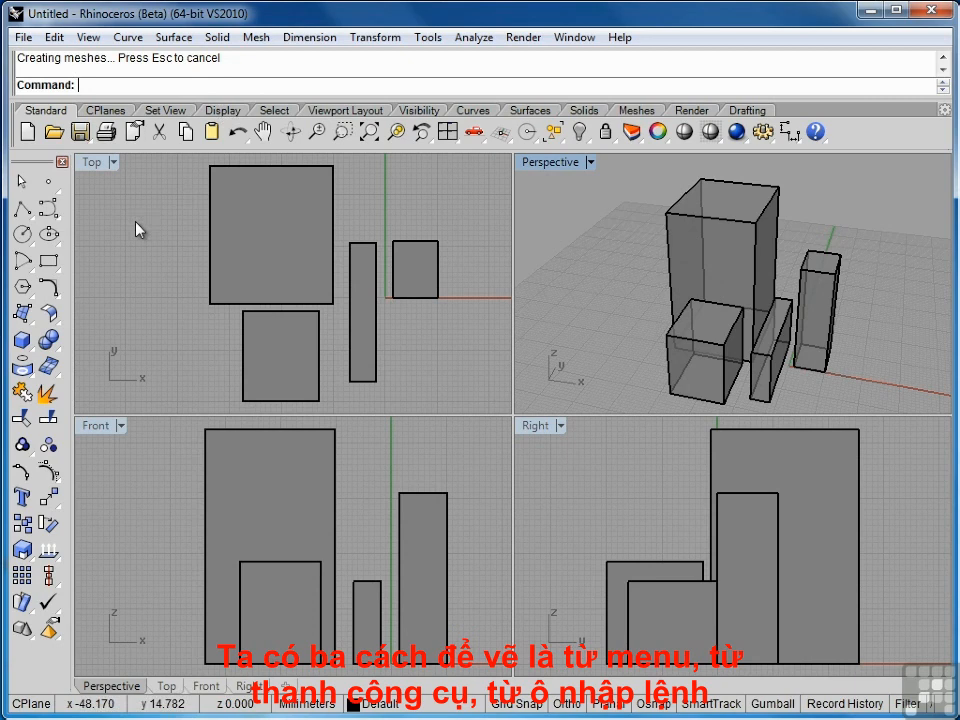
Step: Repeat Box and draw a small cube-like box at the far left, beside the two large squares
key("space")
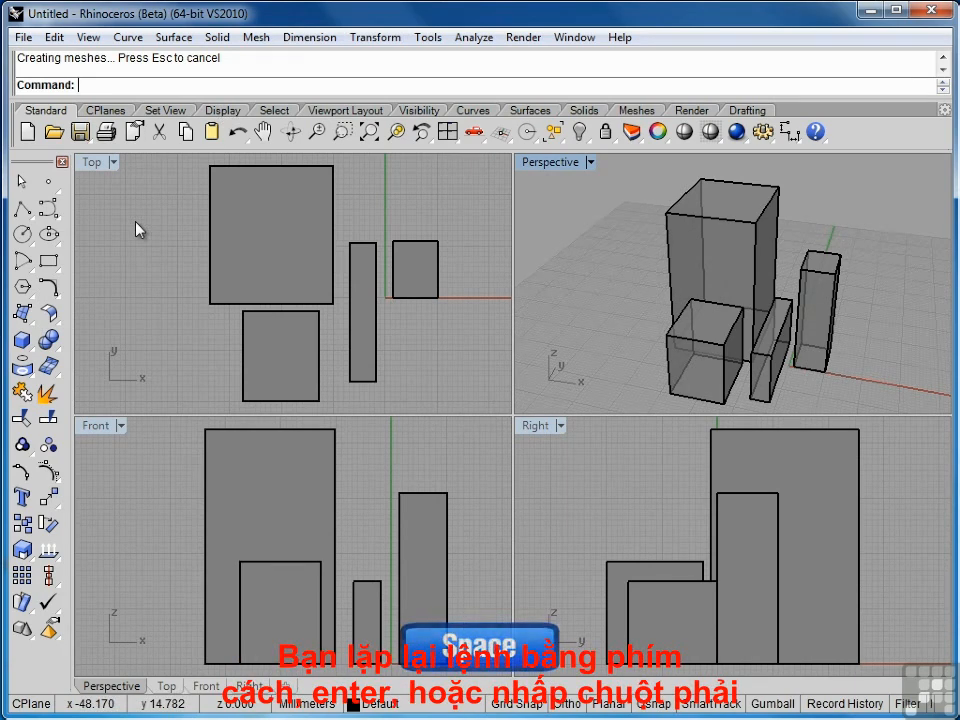
key("Return")
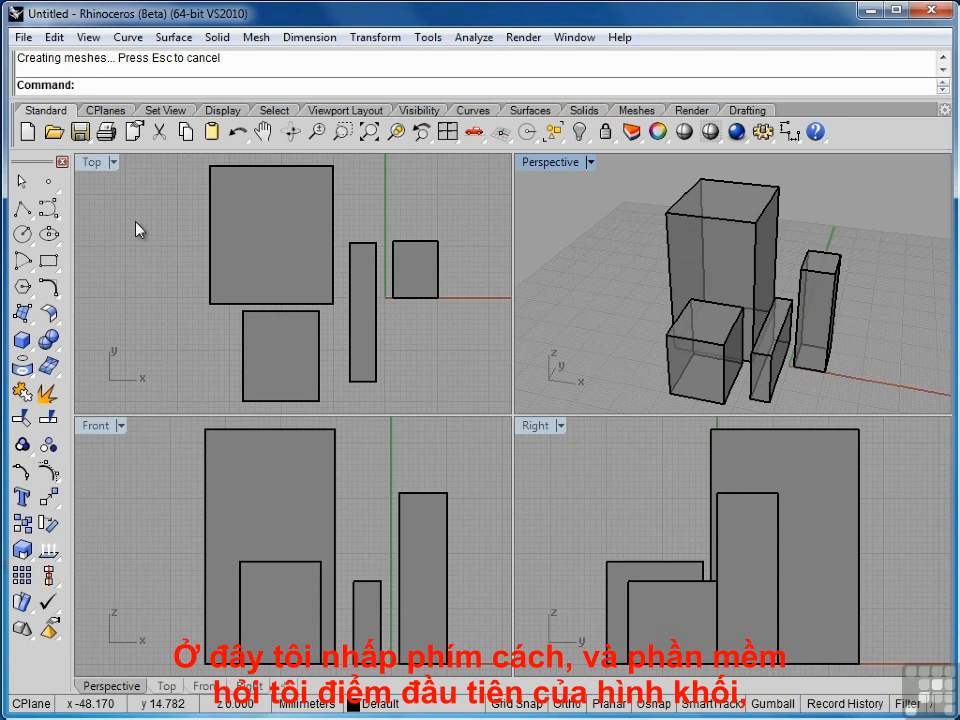
key("space")
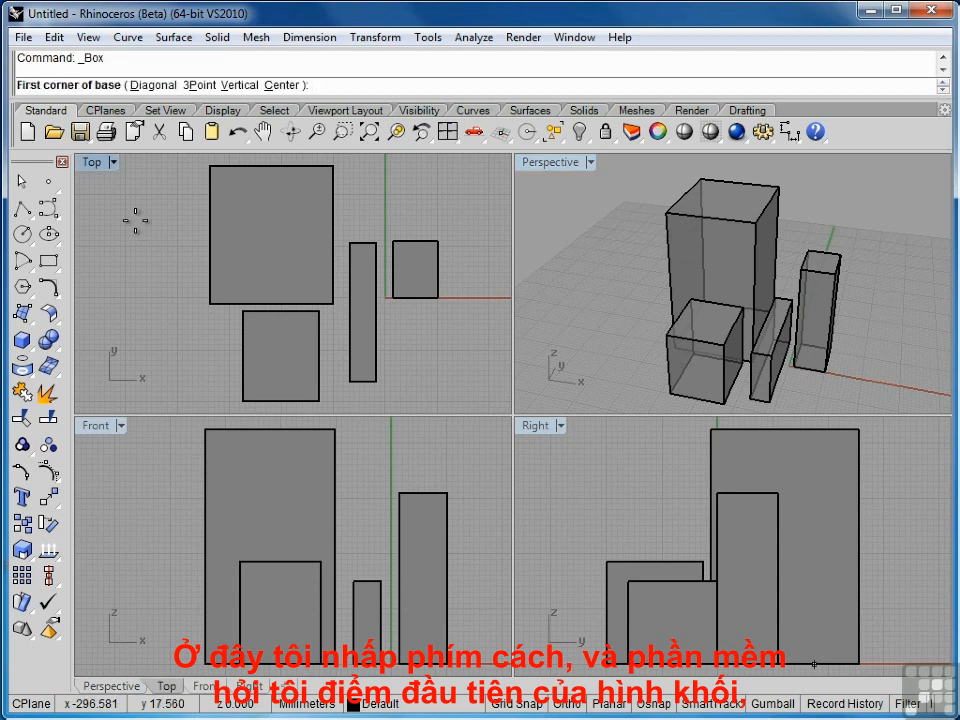
left_click(127, 359)
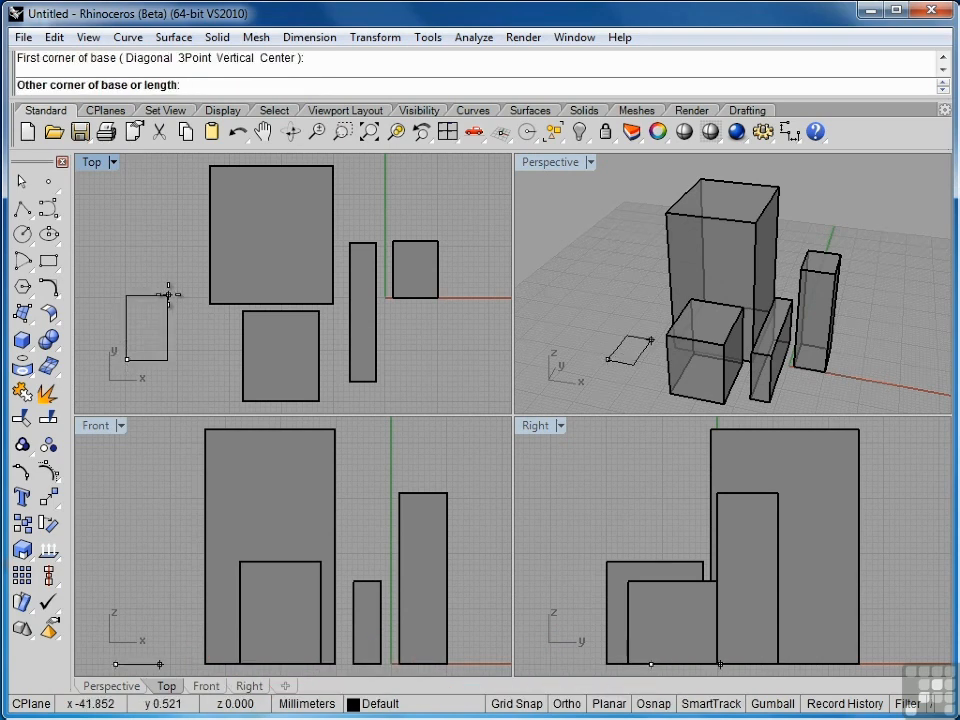
left_click(168, 295)
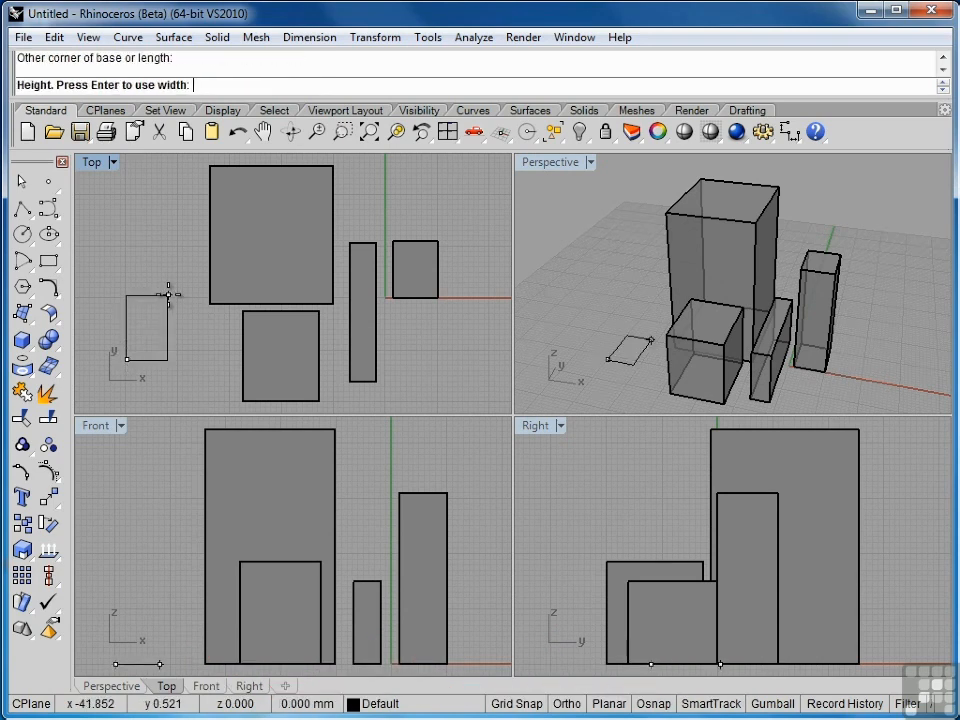
left_click(161, 599)
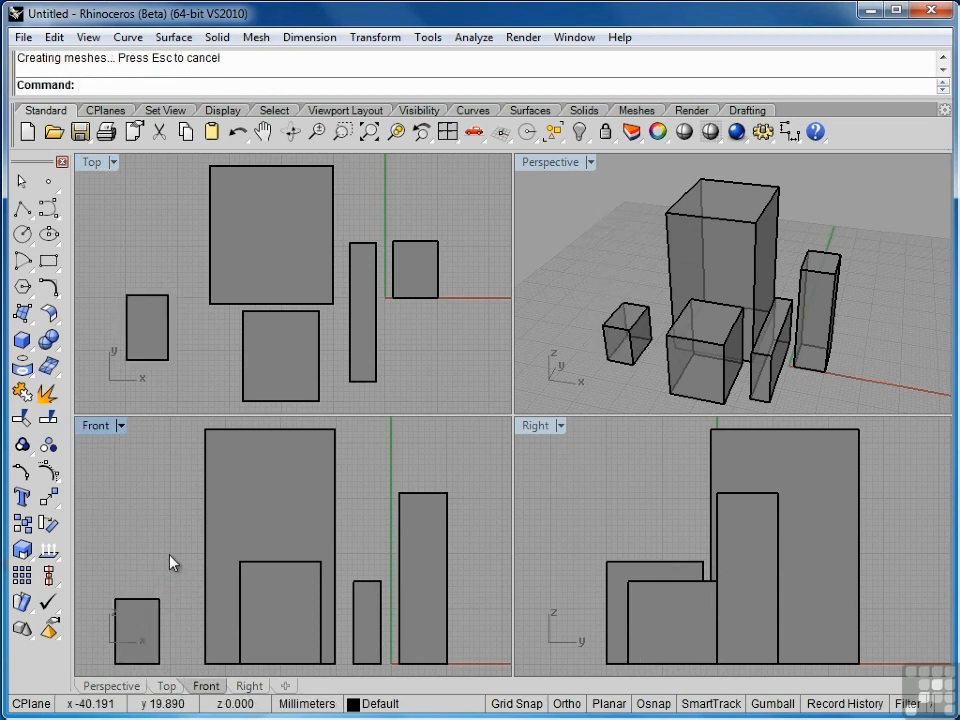
right_click(169, 554)
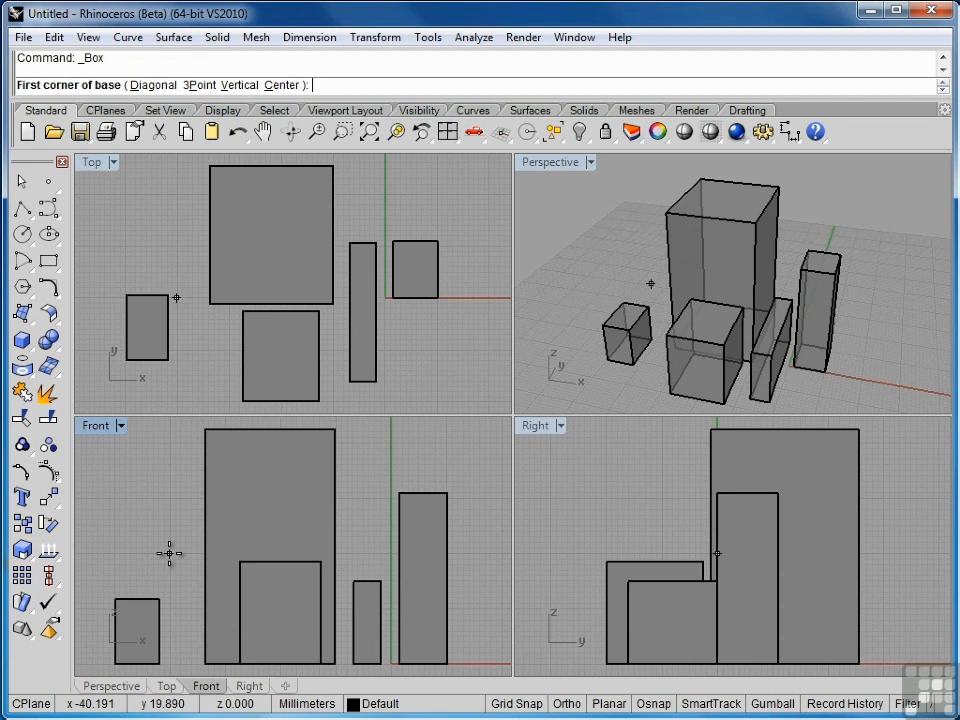
Step: Draw a wide, tall, thin slab box in front of the group, with its base in the Right view
left_click(558, 663)
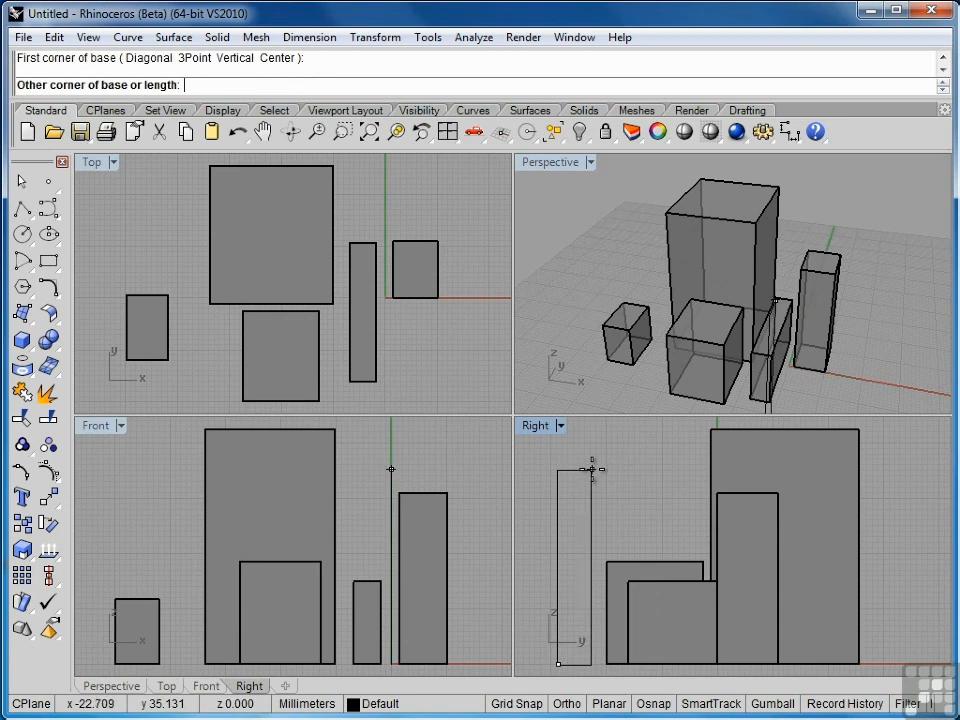
left_click(591, 469)
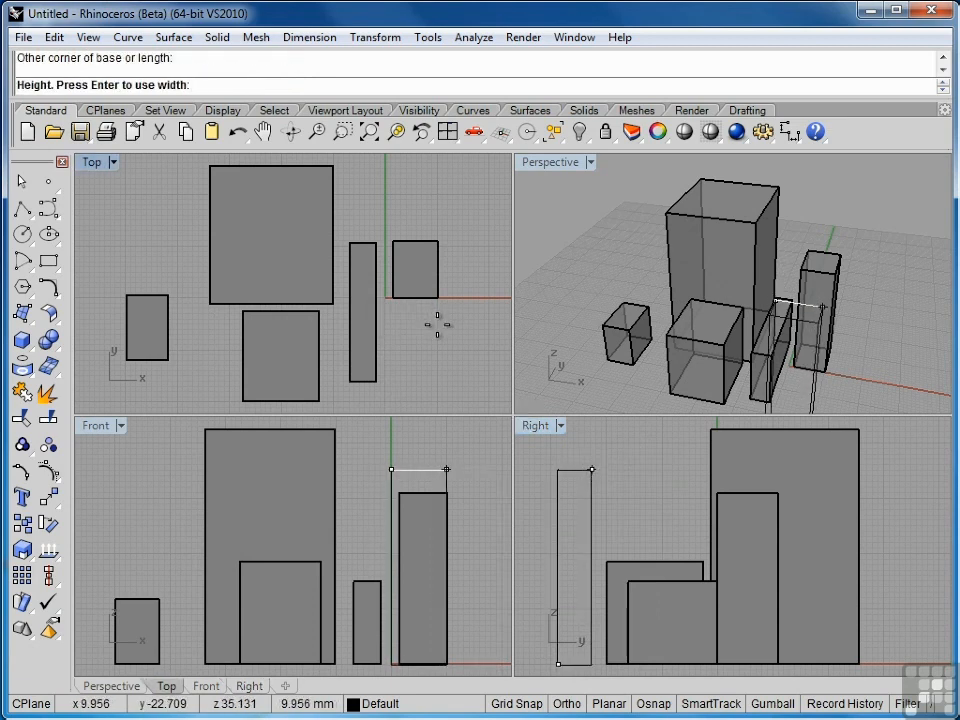
scroll(437, 325, "down", 5)
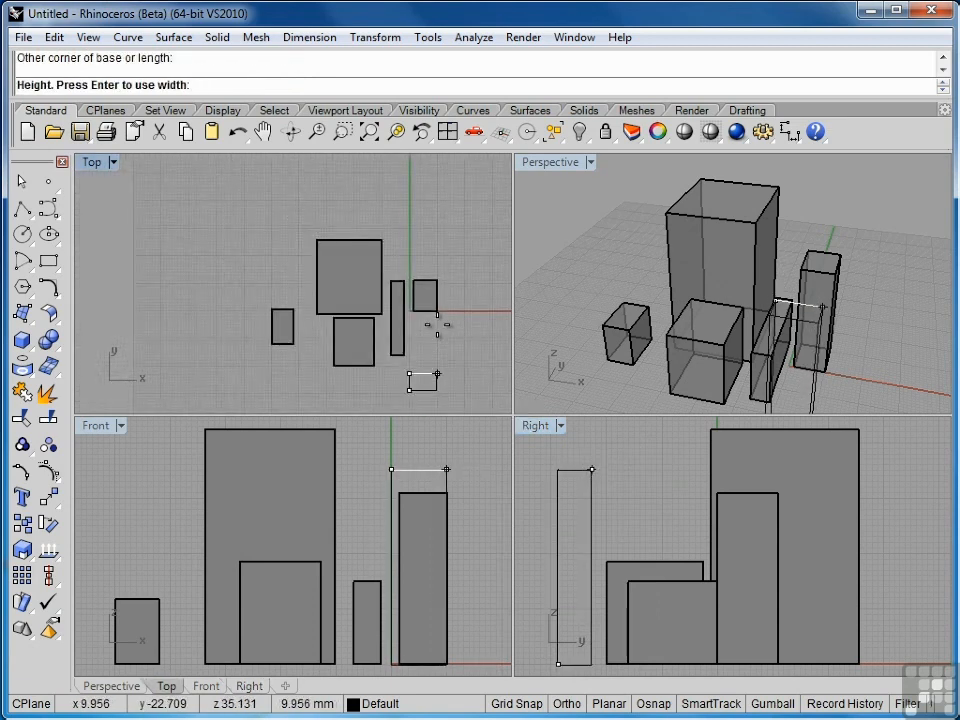
right_click_drag(435, 321, 379, 284)
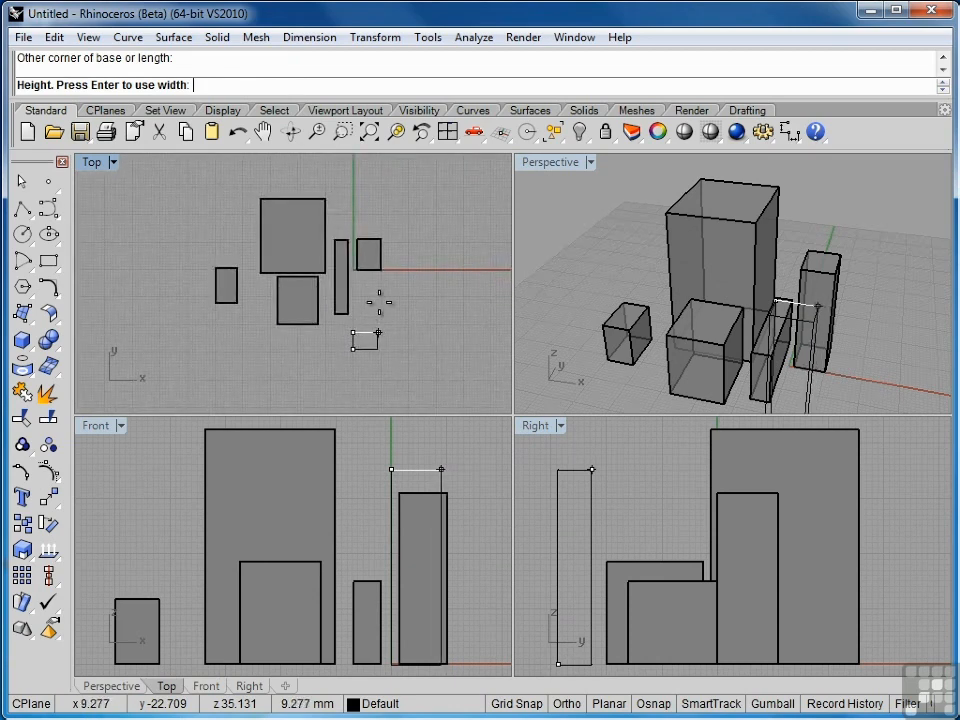
left_click(432, 320)
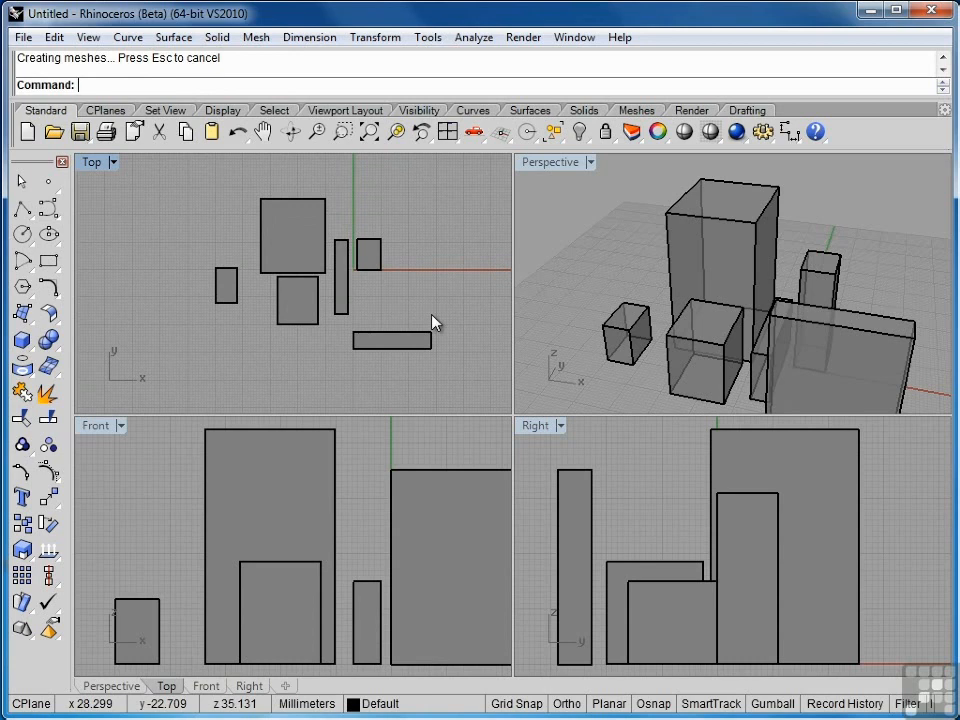
key("Return")
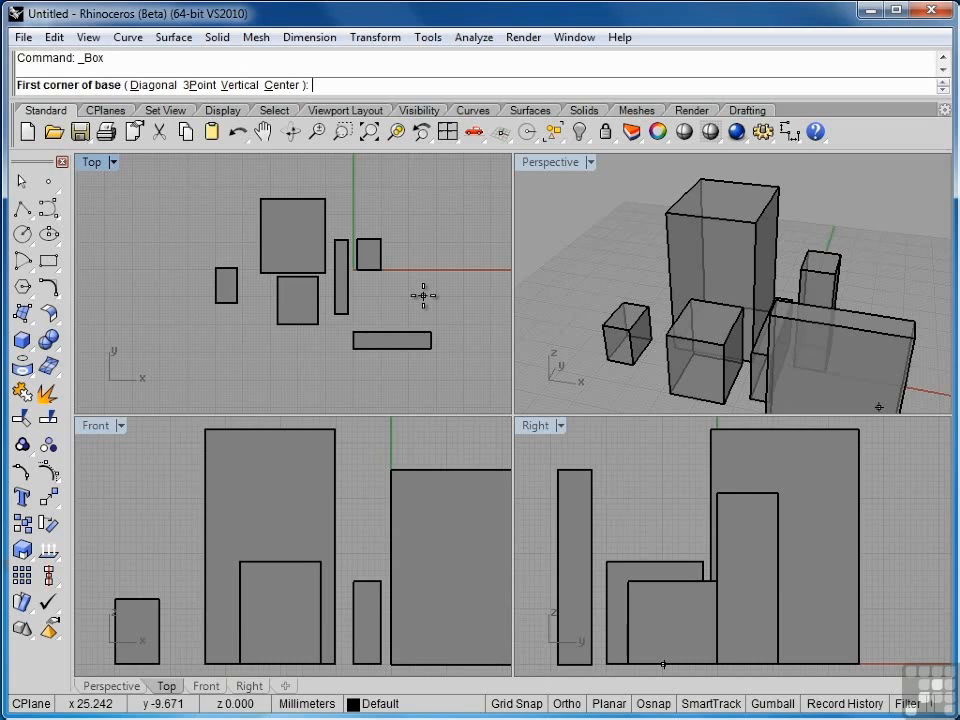
Step: Draw a tall slender tower box at the lower left of the group in Perspective
left_click(598, 401)
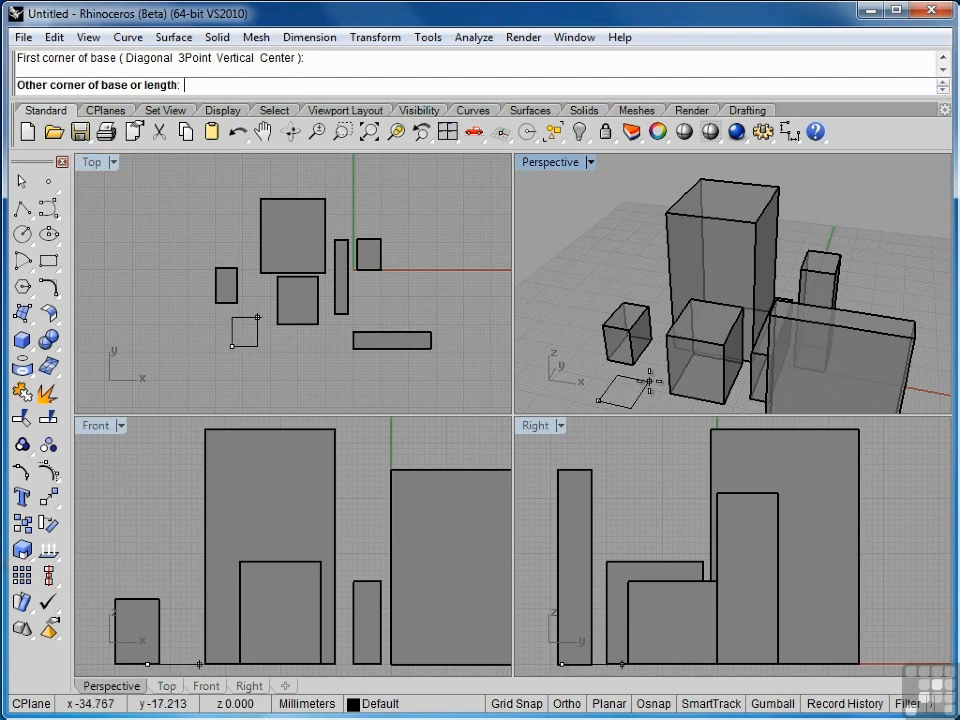
left_click(649, 381)
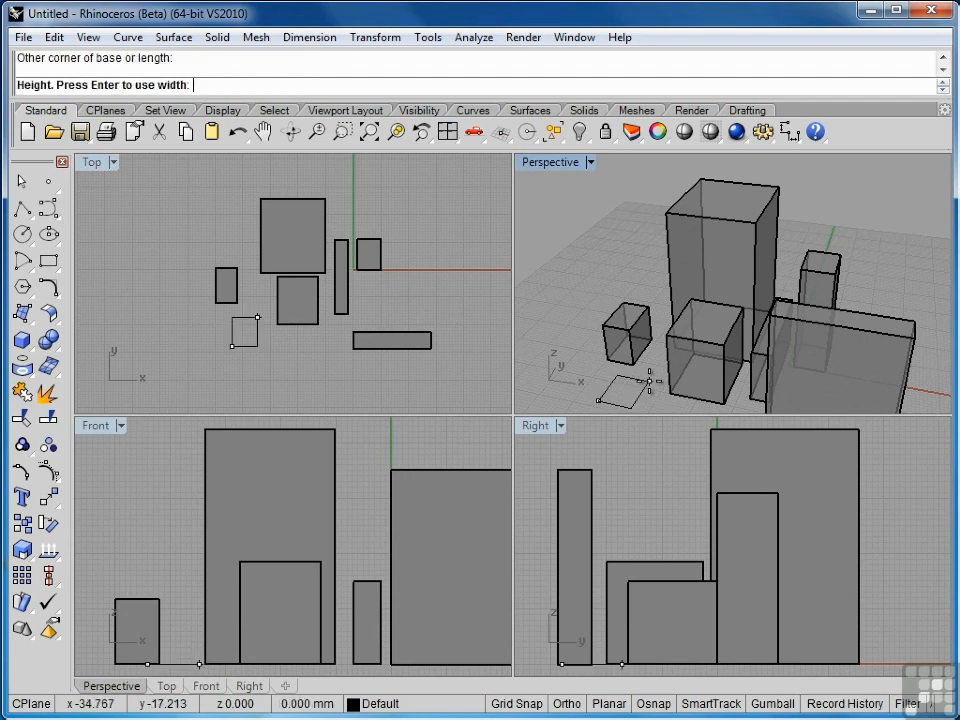
left_click(617, 233)
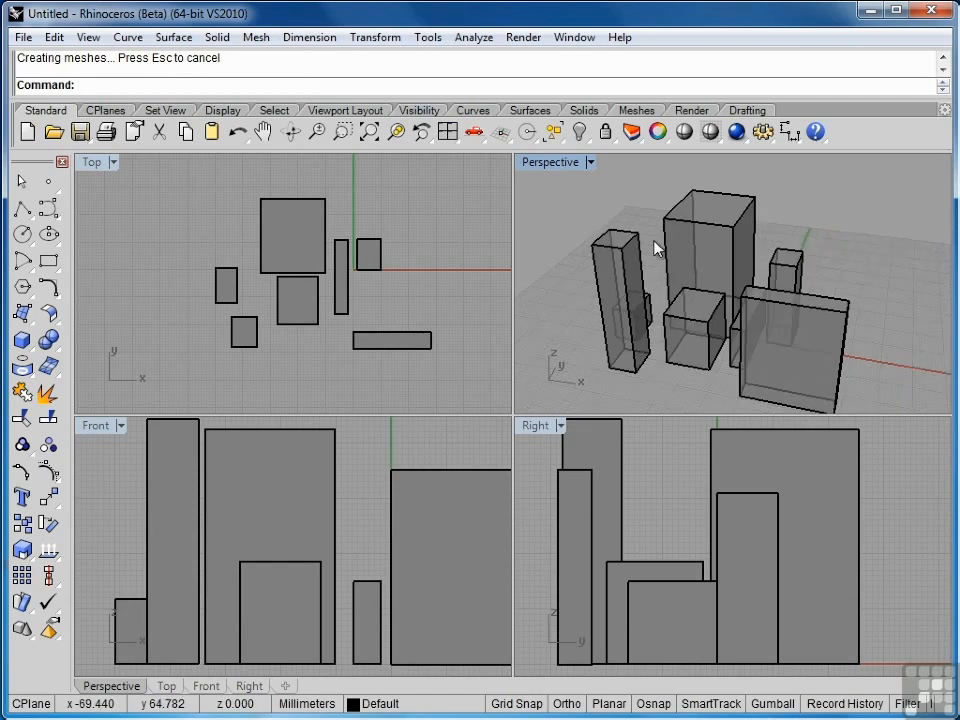
Step: Zoom extents in all four viewports so every box is visible
scroll(655, 248, "down", 3)
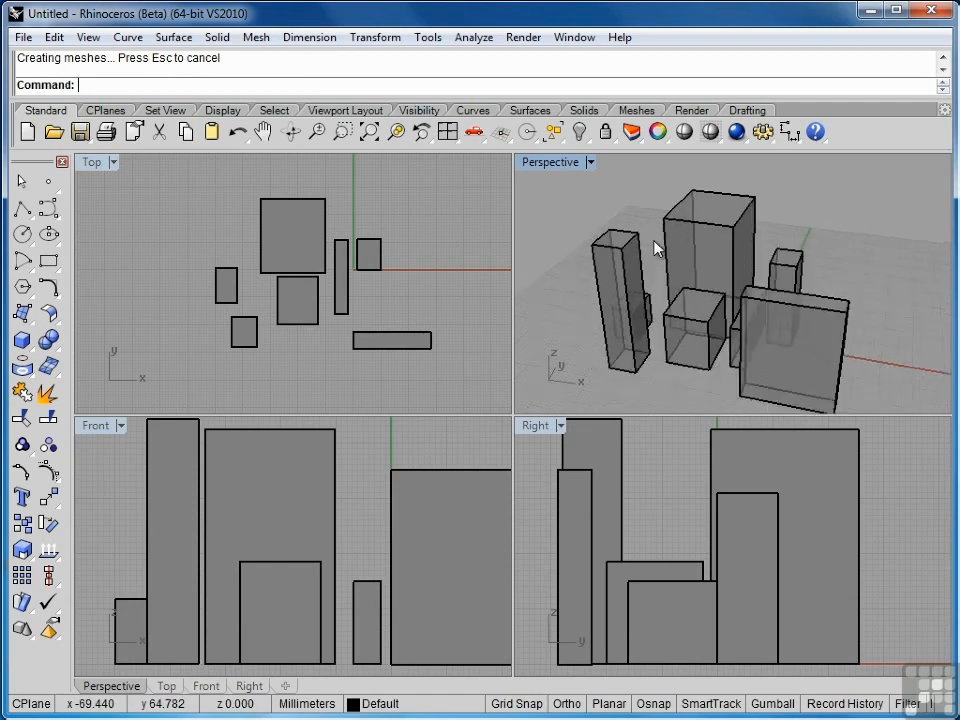
left_click(370, 132)
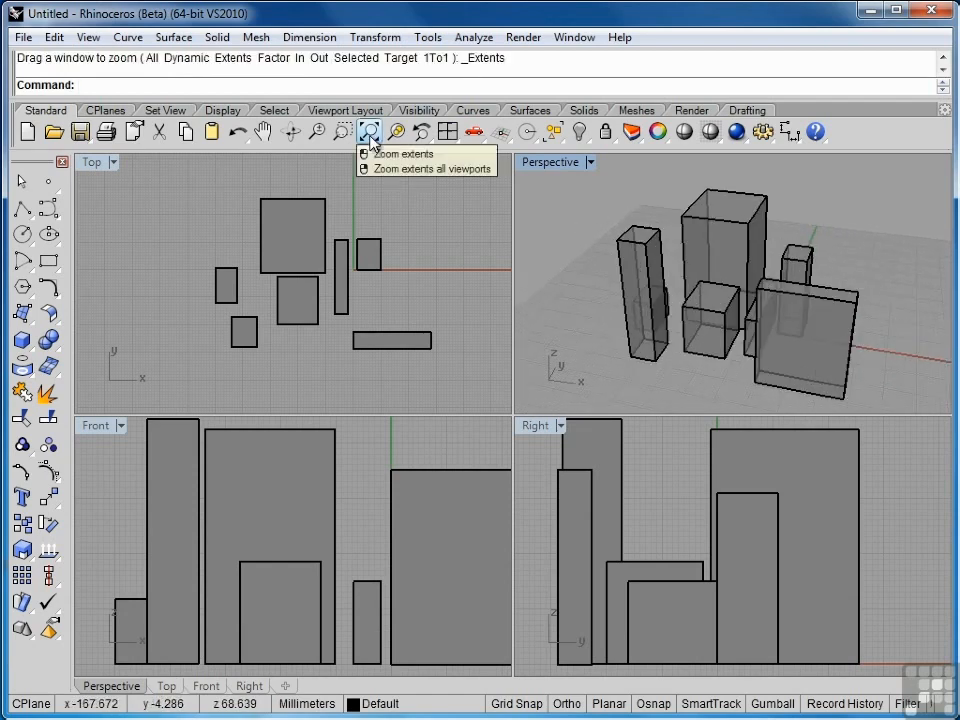
right_click(372, 141)
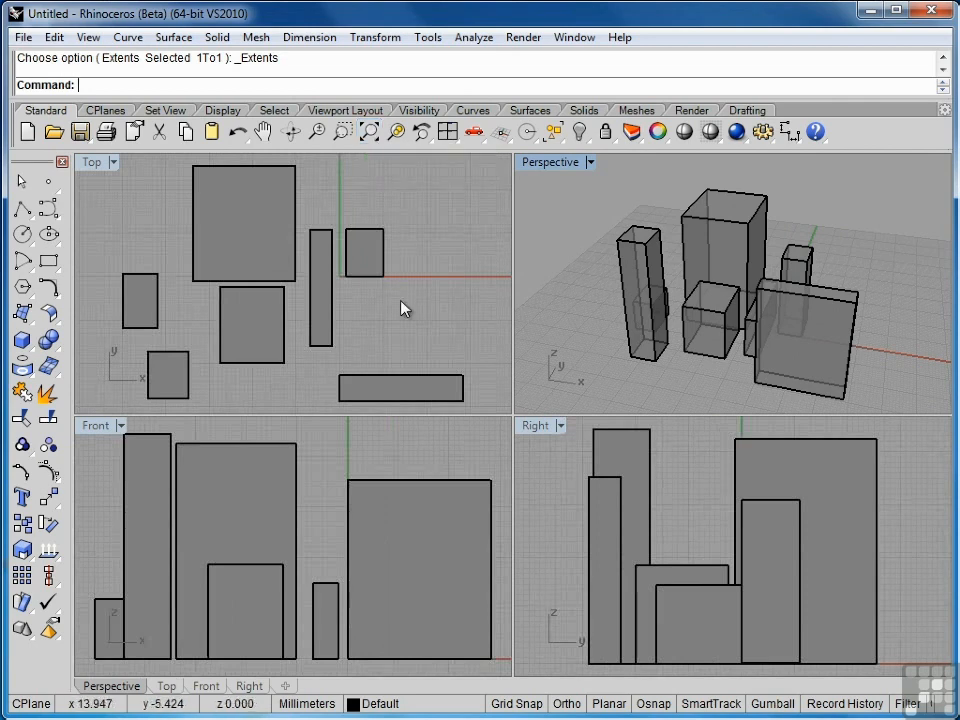